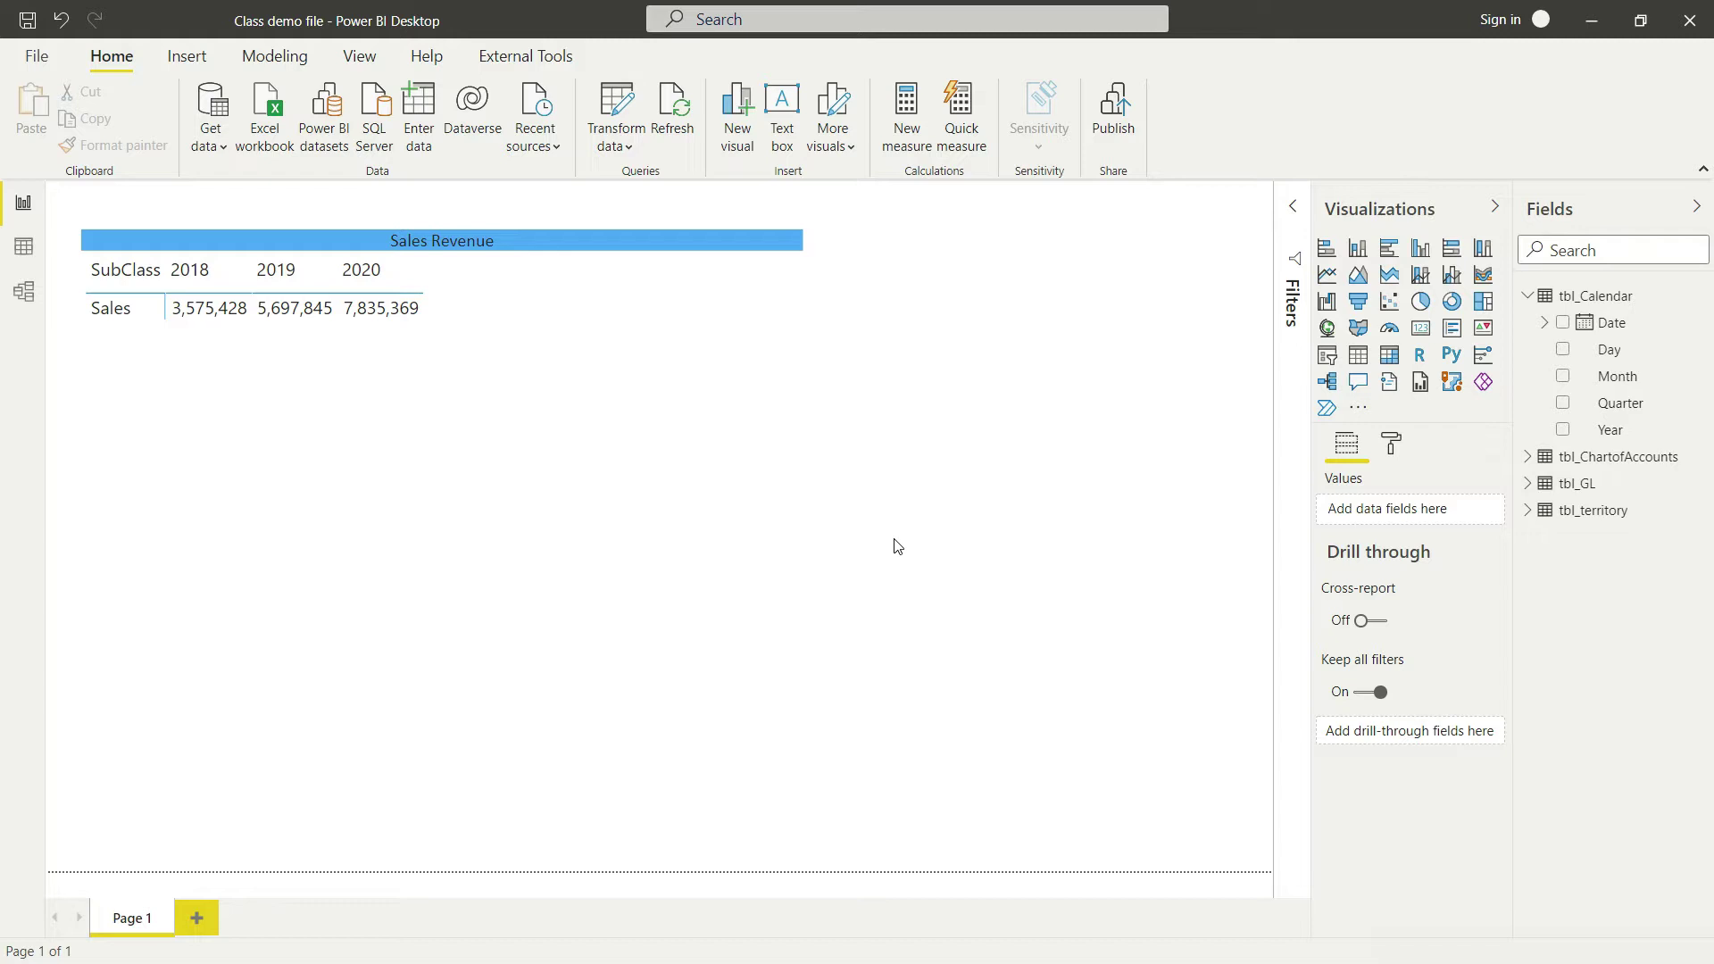
Copy the Sales Revenue matrix below the original and switch the copy to a line chart
{"action": "left_click", "coordinate": [699, 344]}
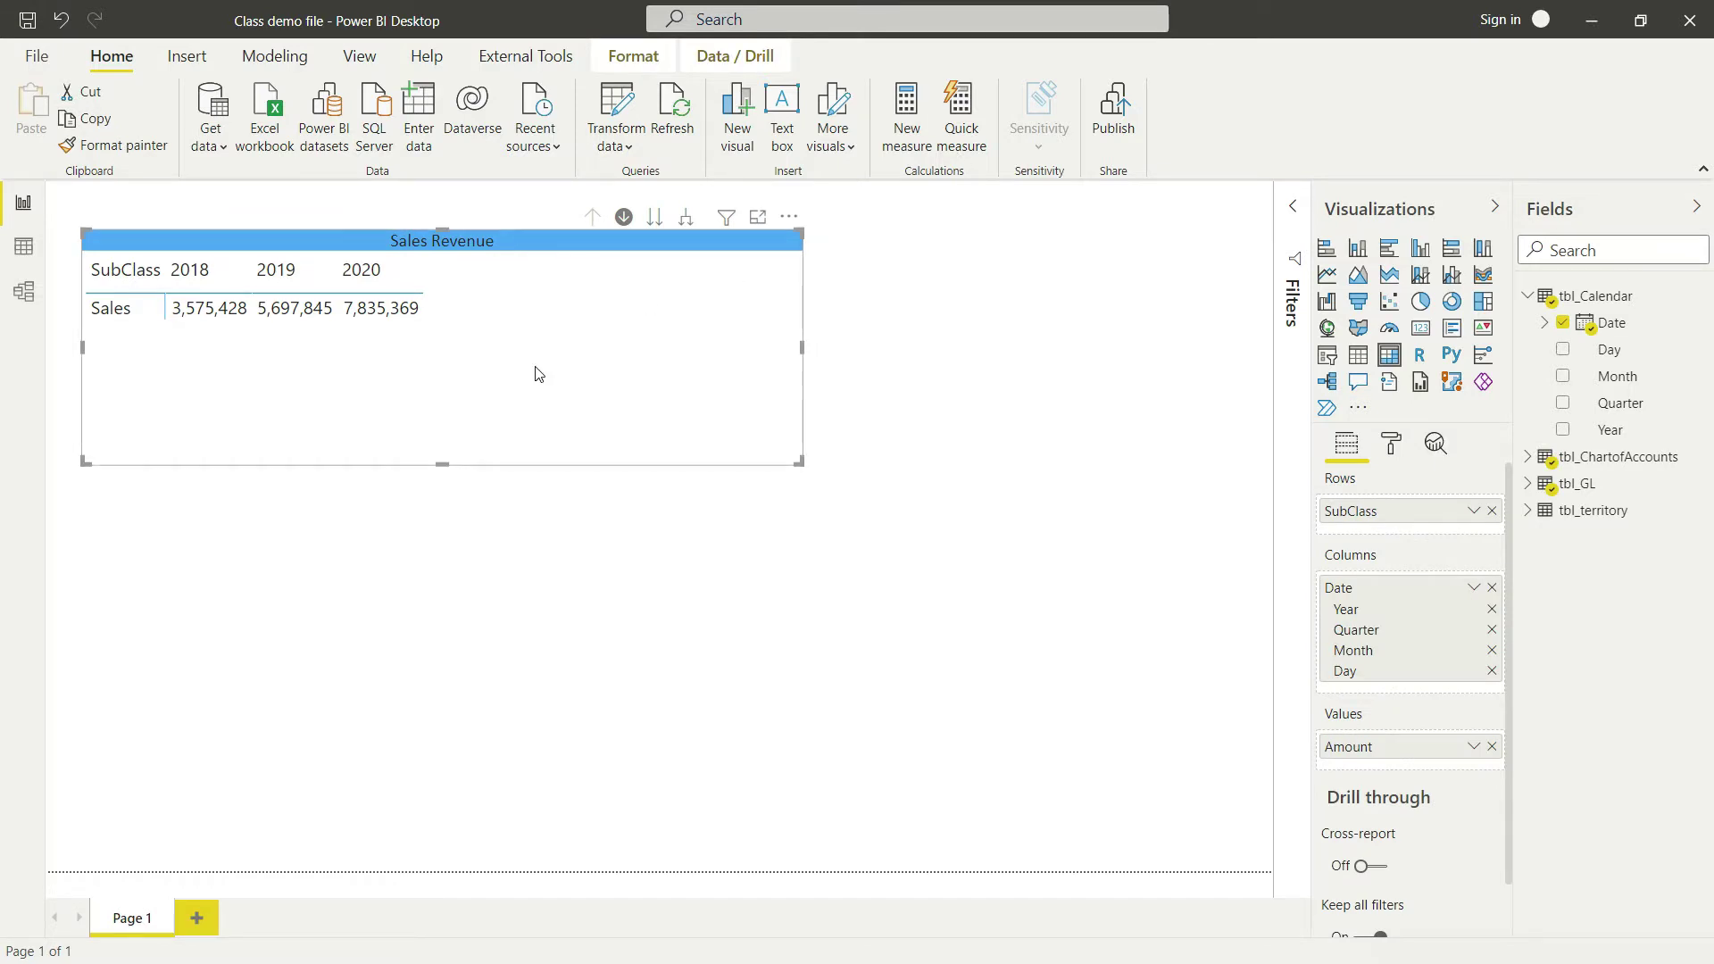
{"action": "key", "text": "ctrl+c"}
{"action": "key", "text": "ctrl+v"}
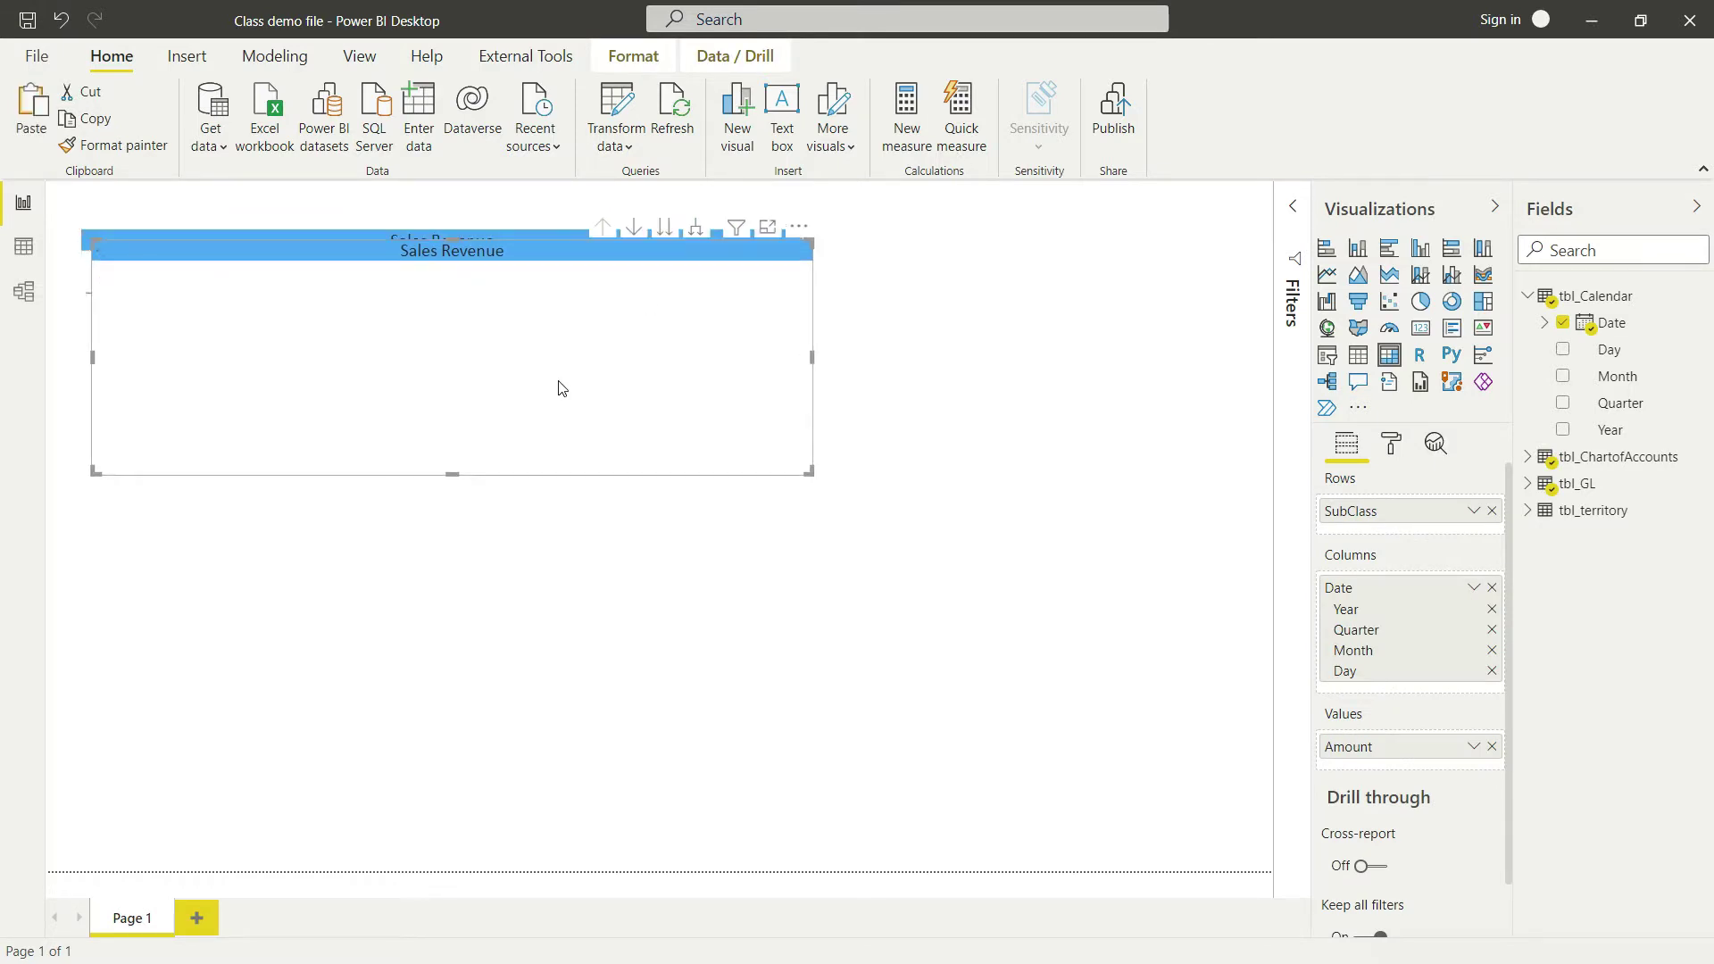
{"action": "left_click_drag", "start_coordinate": [575, 471], "coordinate": [549, 561]}
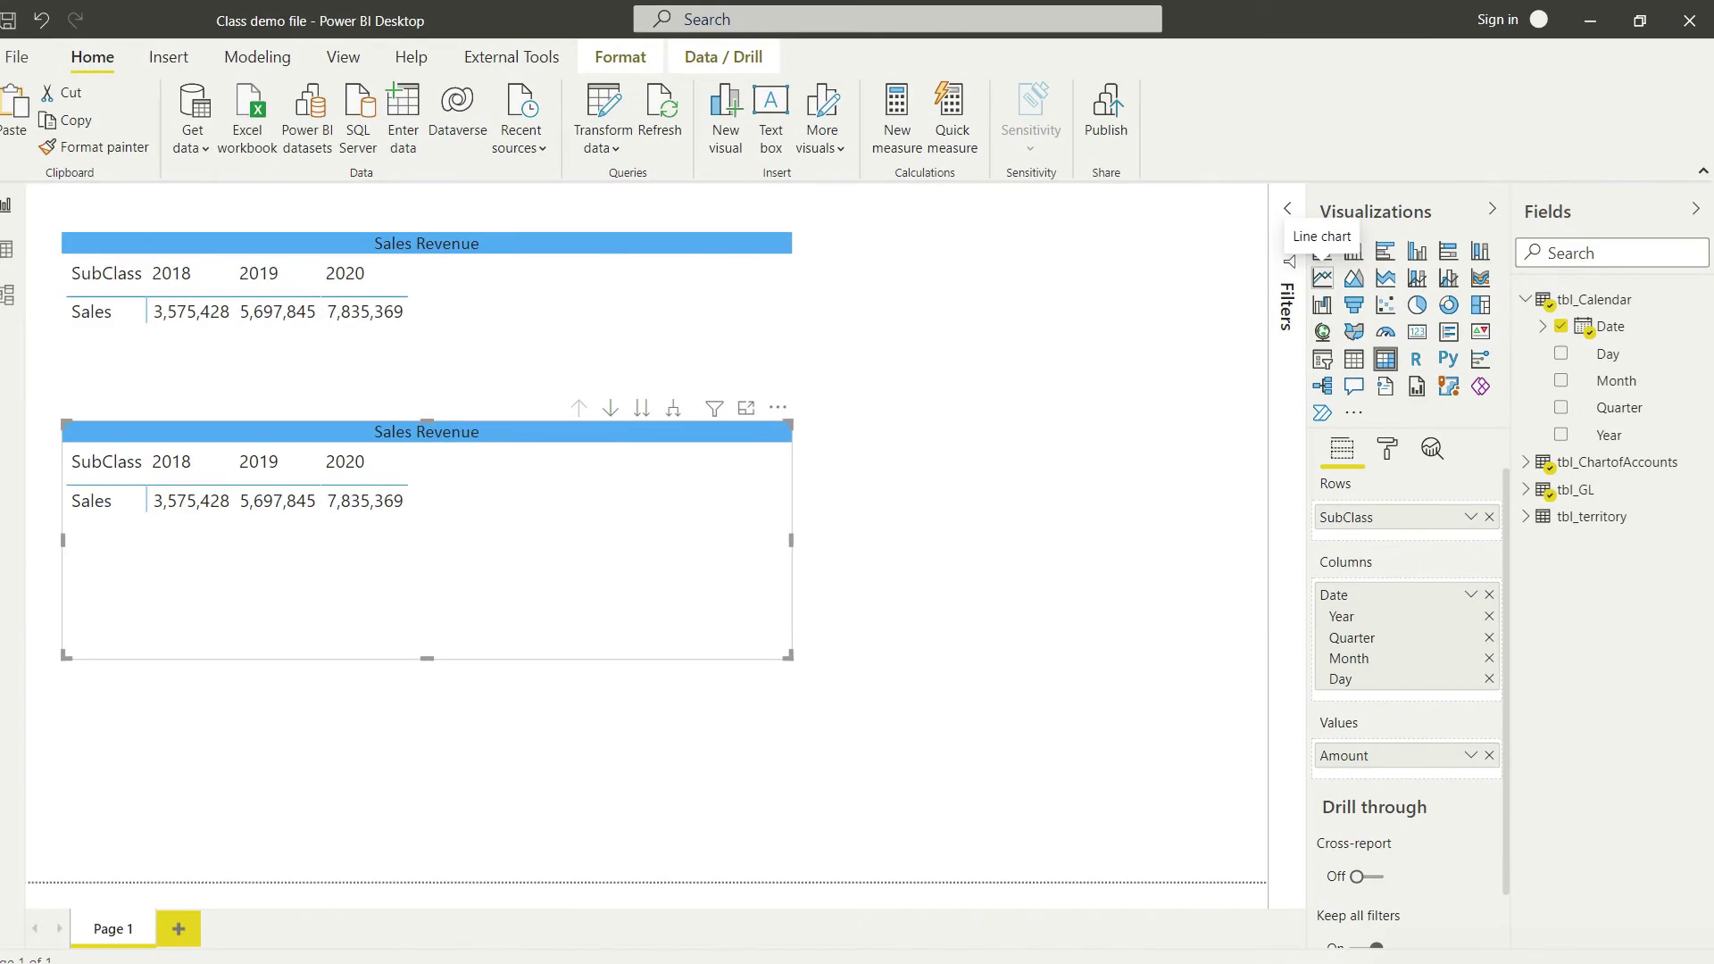
{"action": "left_click", "coordinate": [1326, 279]}
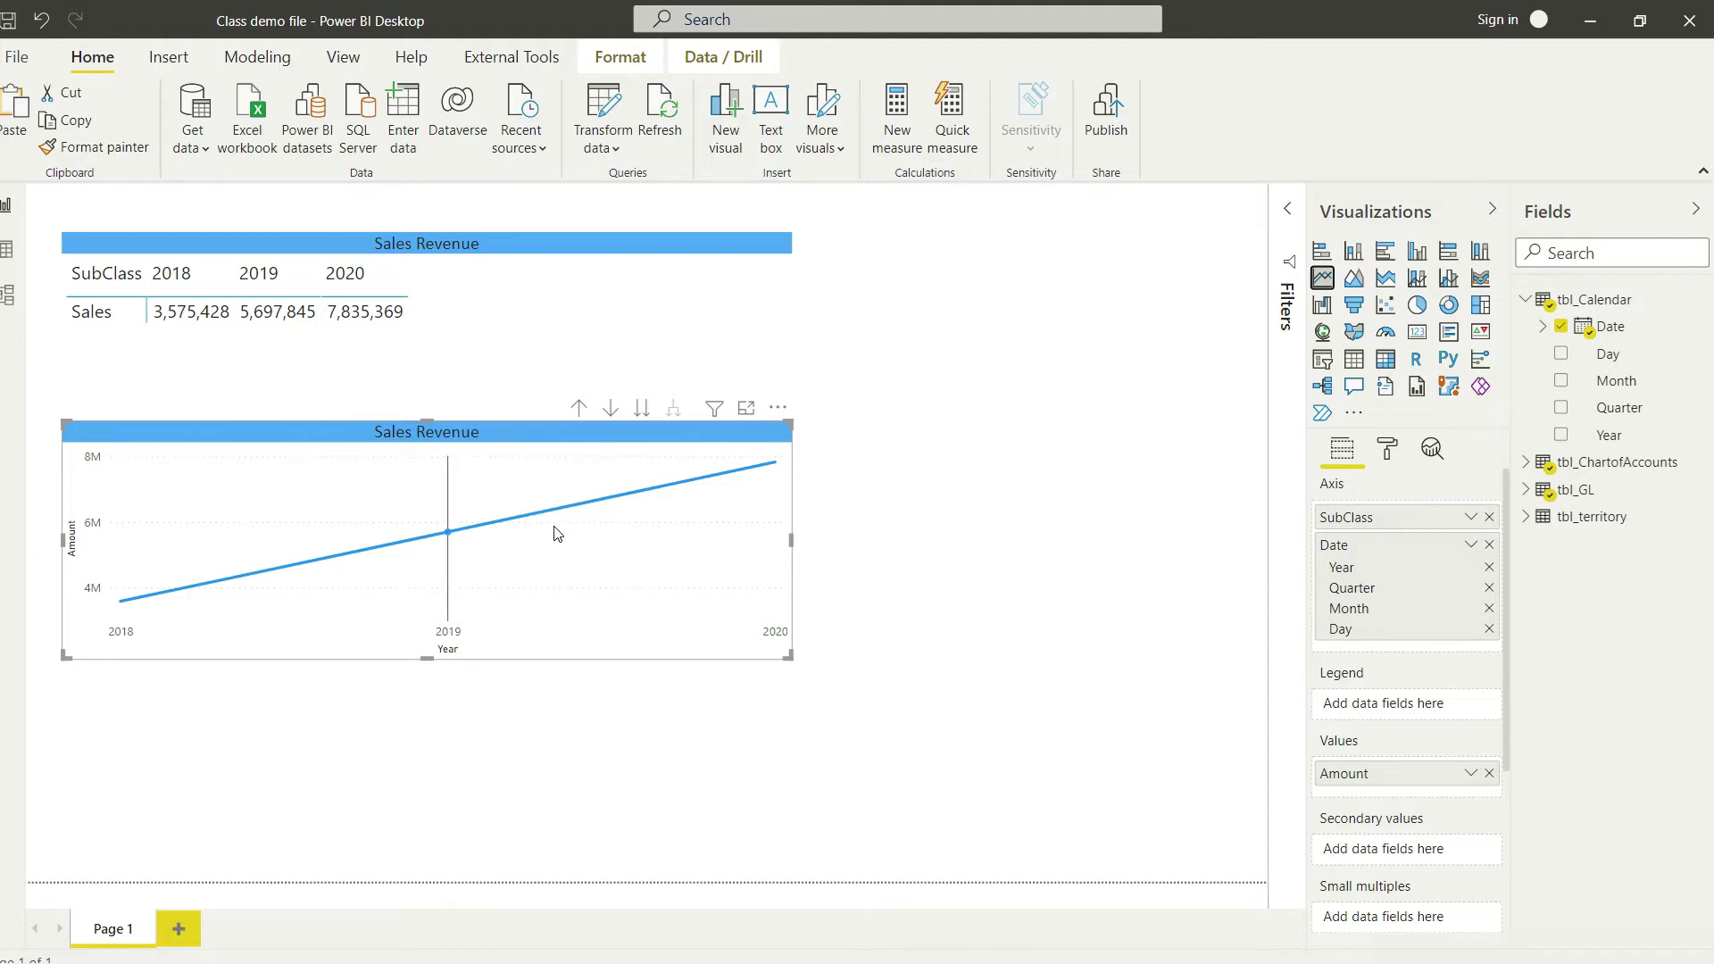
Try the copy as a stacked bar chart, then return it to a line chart of Amount for 2018–2020
{"action": "mouse_move", "coordinate": [585, 540]}
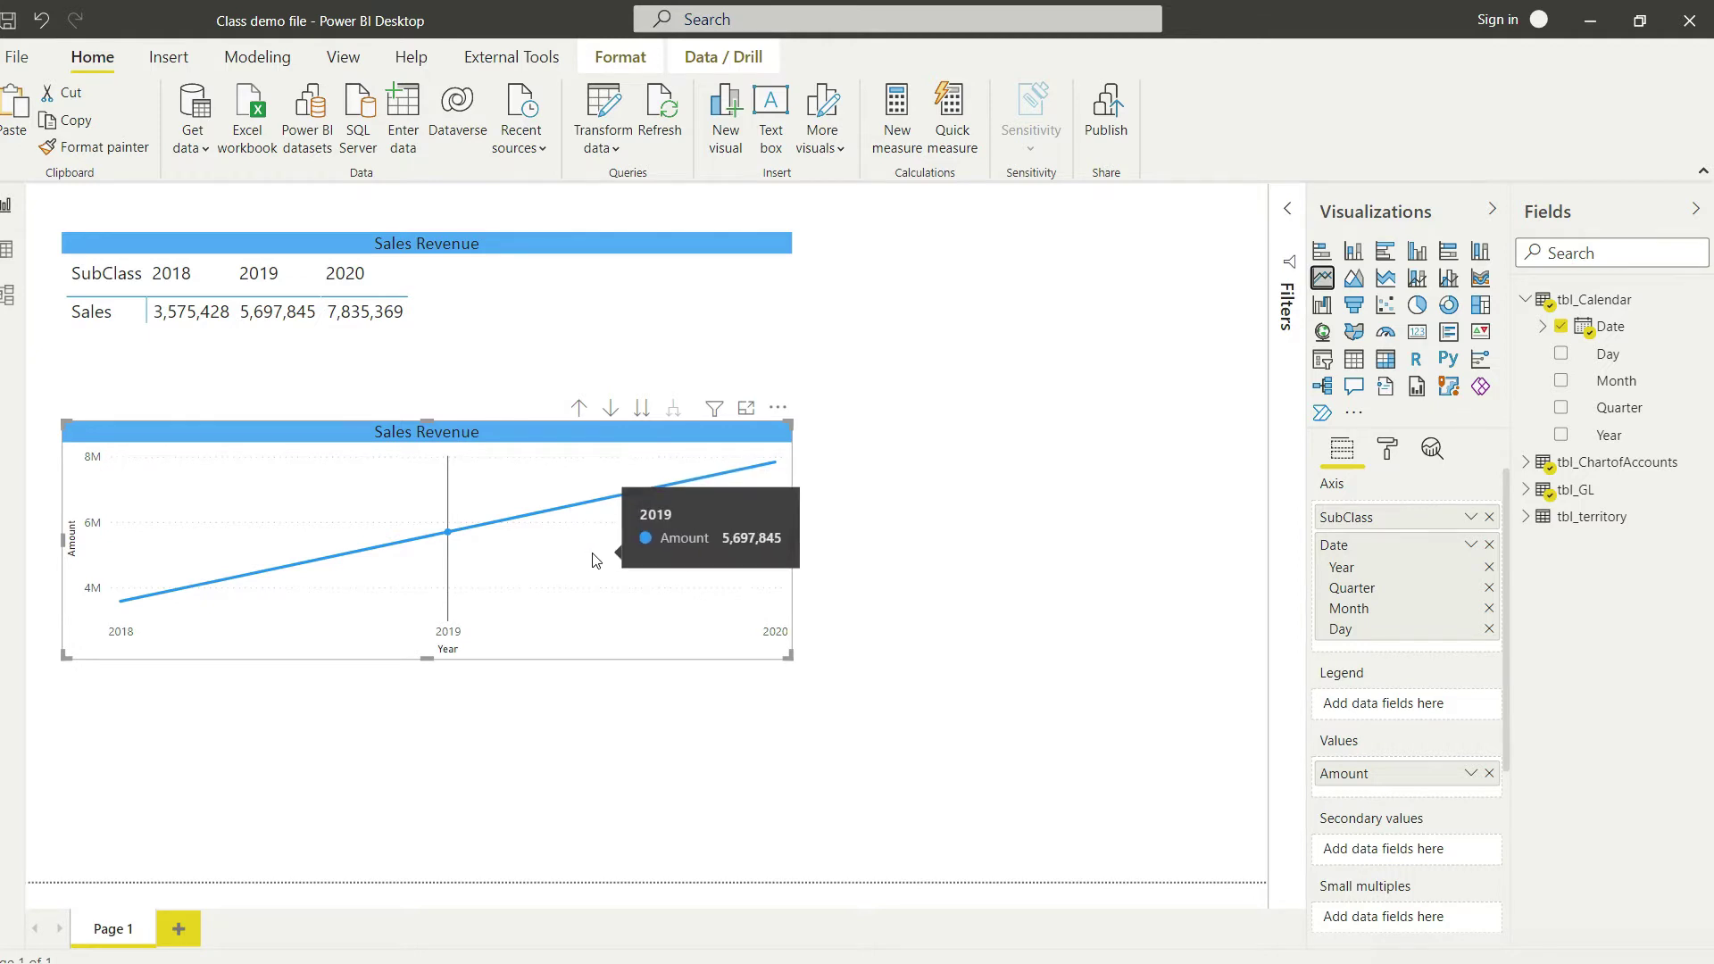
{"action": "left_click", "coordinate": [1323, 254]}
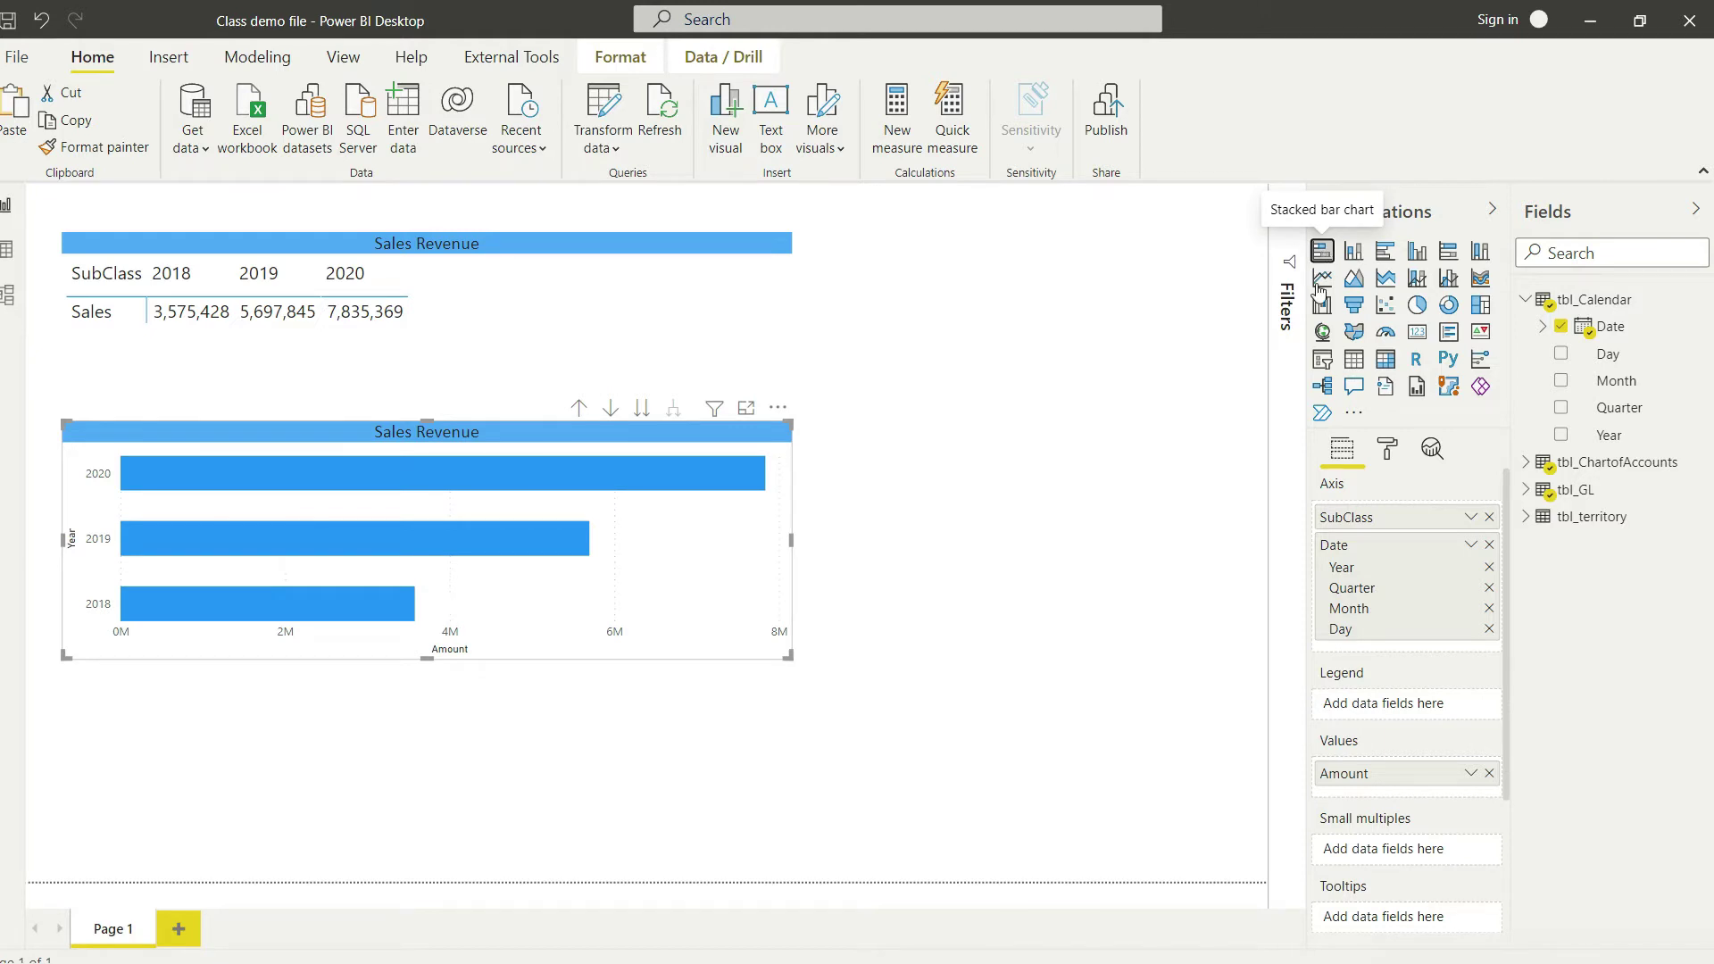
{"action": "left_click", "coordinate": [1323, 277]}
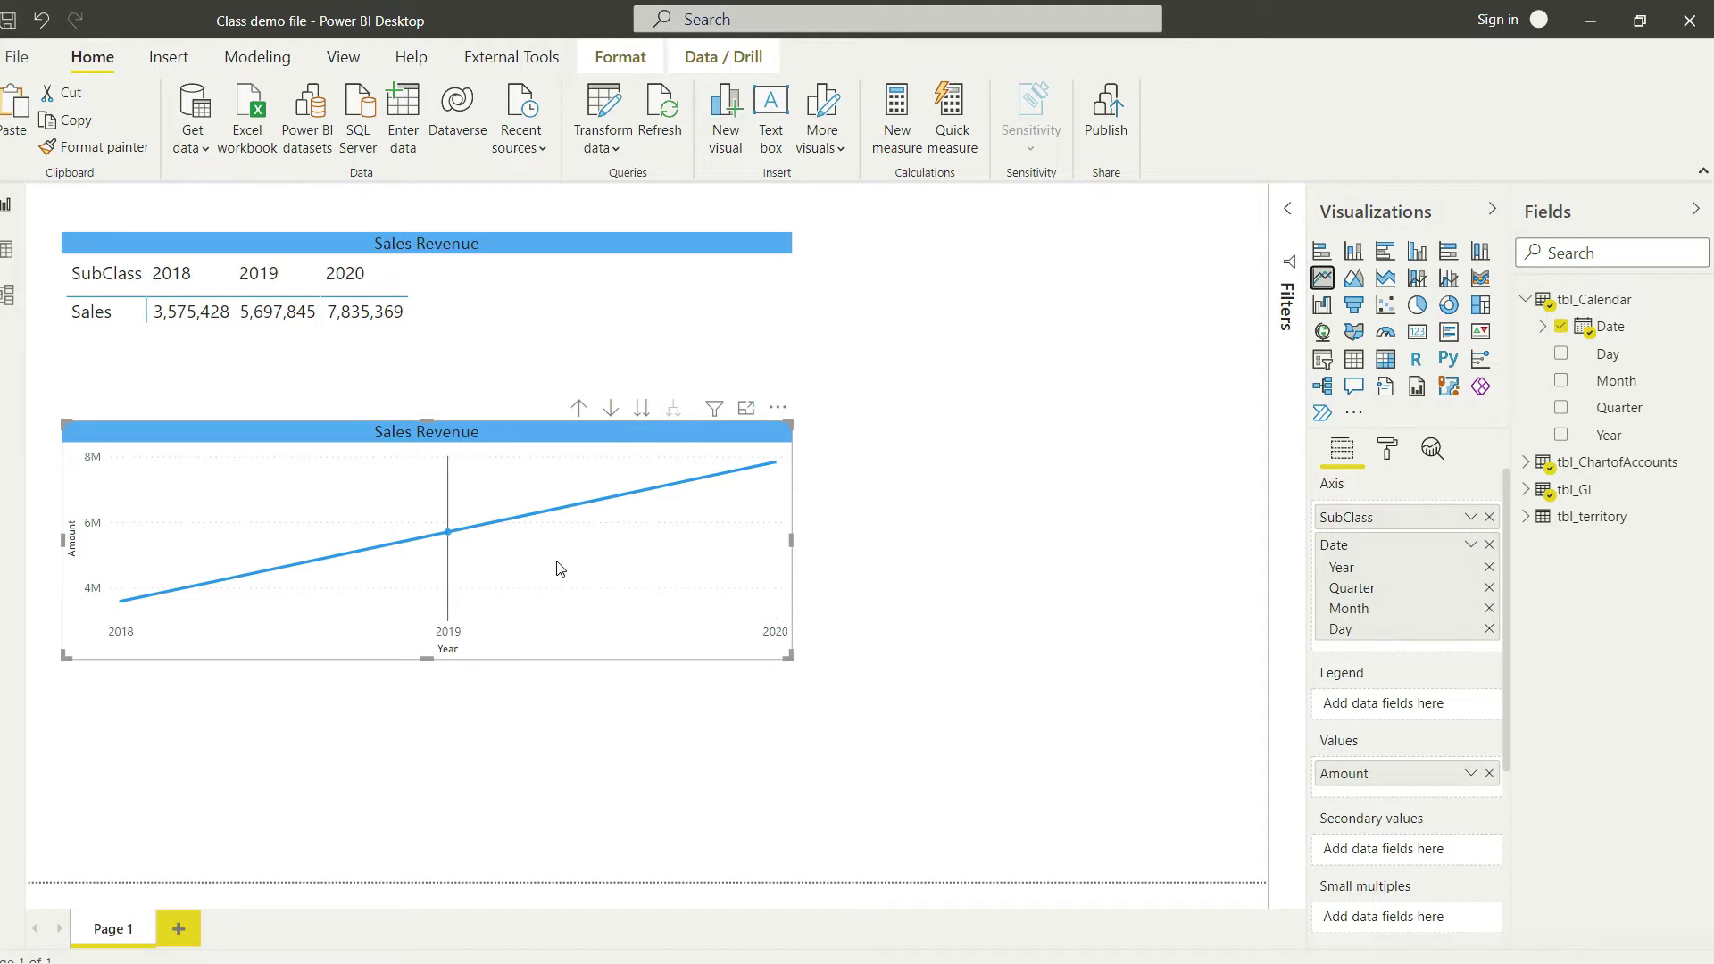
{"action": "mouse_move", "coordinate": [120, 605]}
{"action": "mouse_move", "coordinate": [451, 537]}
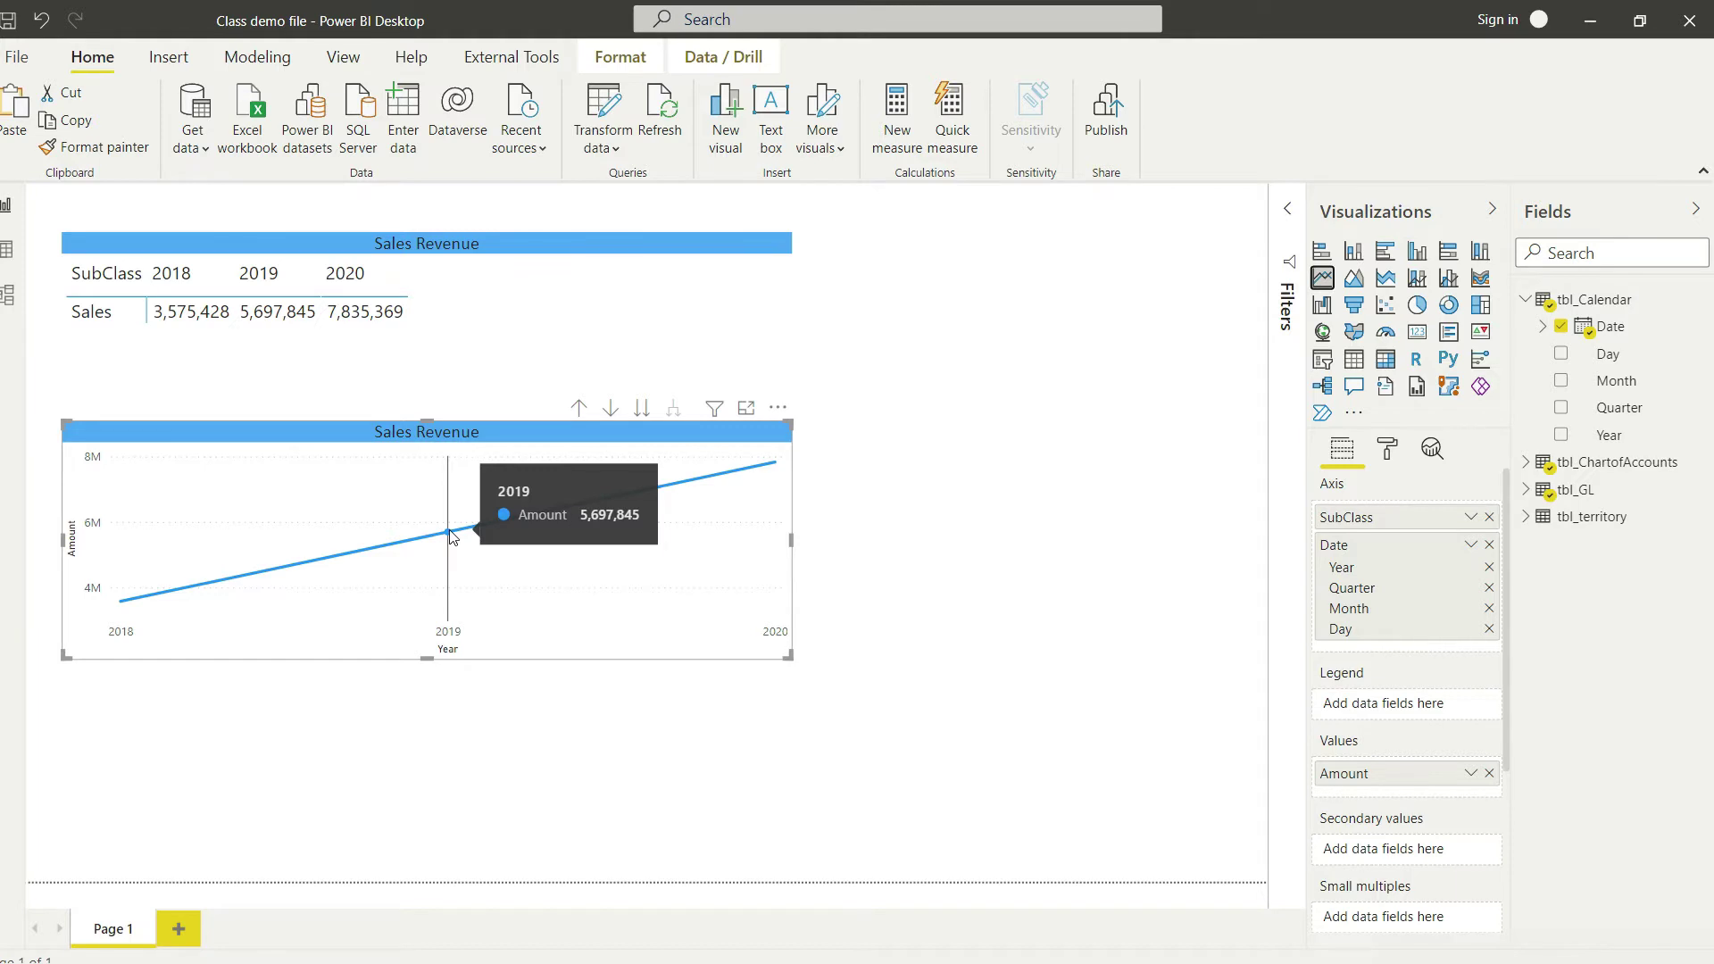
{"action": "mouse_move", "coordinate": [746, 470]}
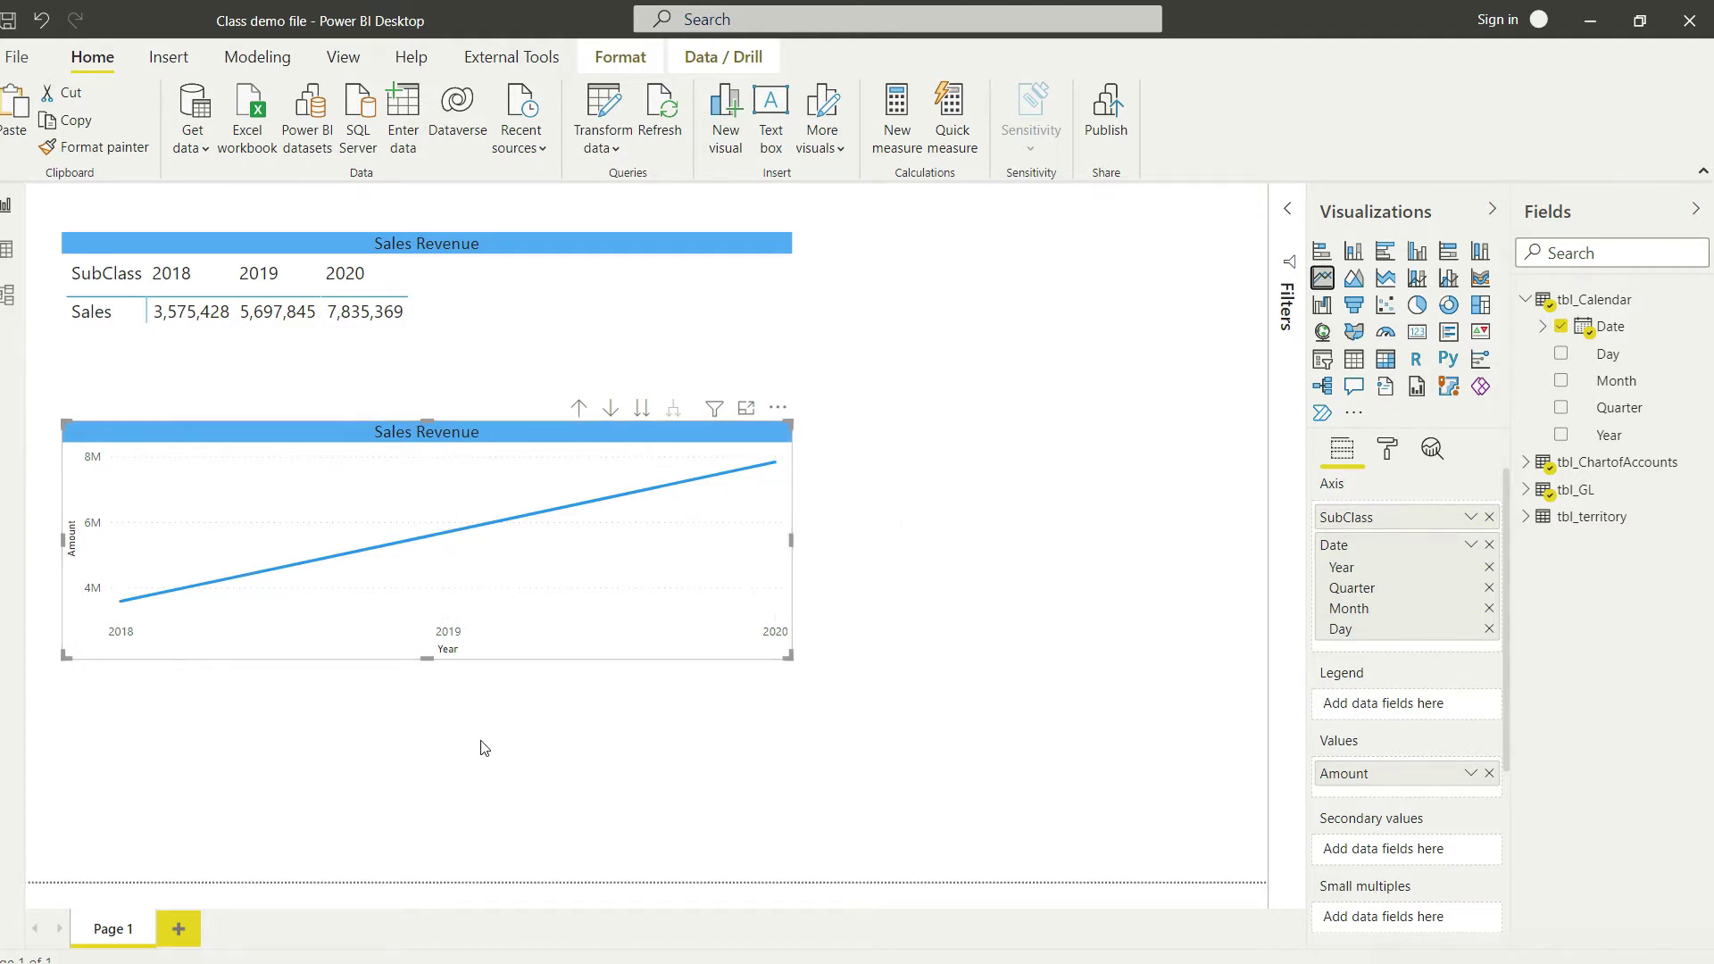
Enlarge the Sales Revenue line chart, then drill it down to quarters
{"action": "left_click_drag", "start_coordinate": [790, 658], "coordinate": [890, 769]}
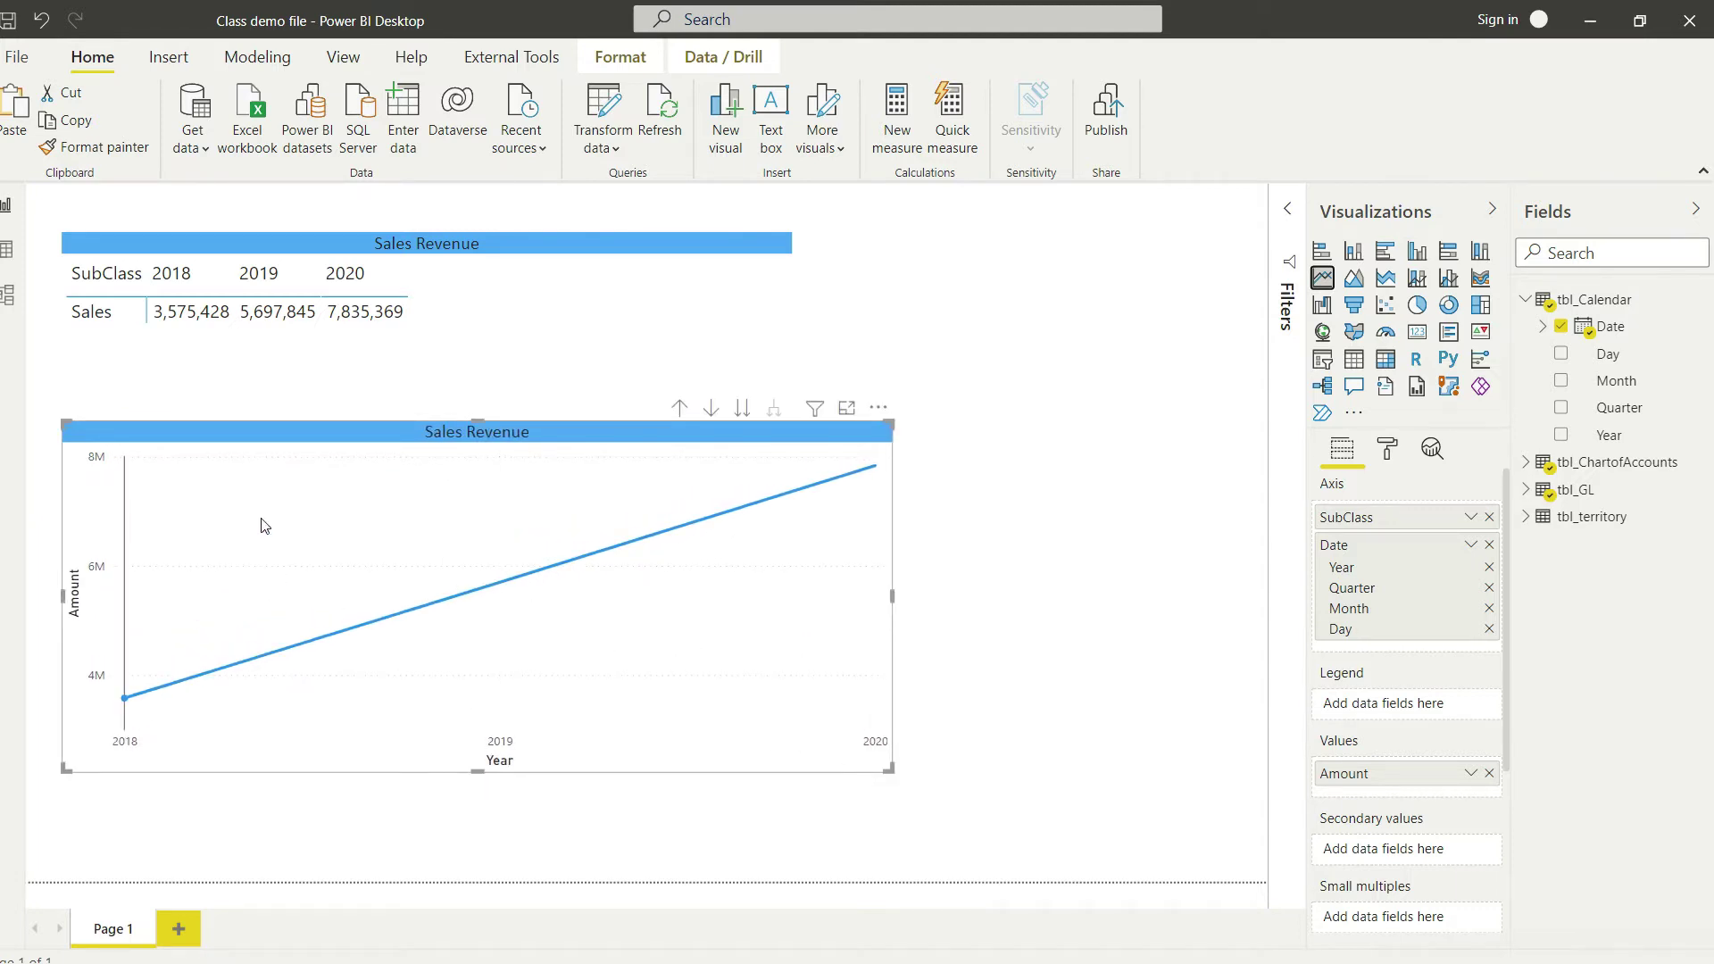
{"action": "mouse_move", "coordinate": [264, 526]}
{"action": "left_click", "coordinate": [742, 411]}
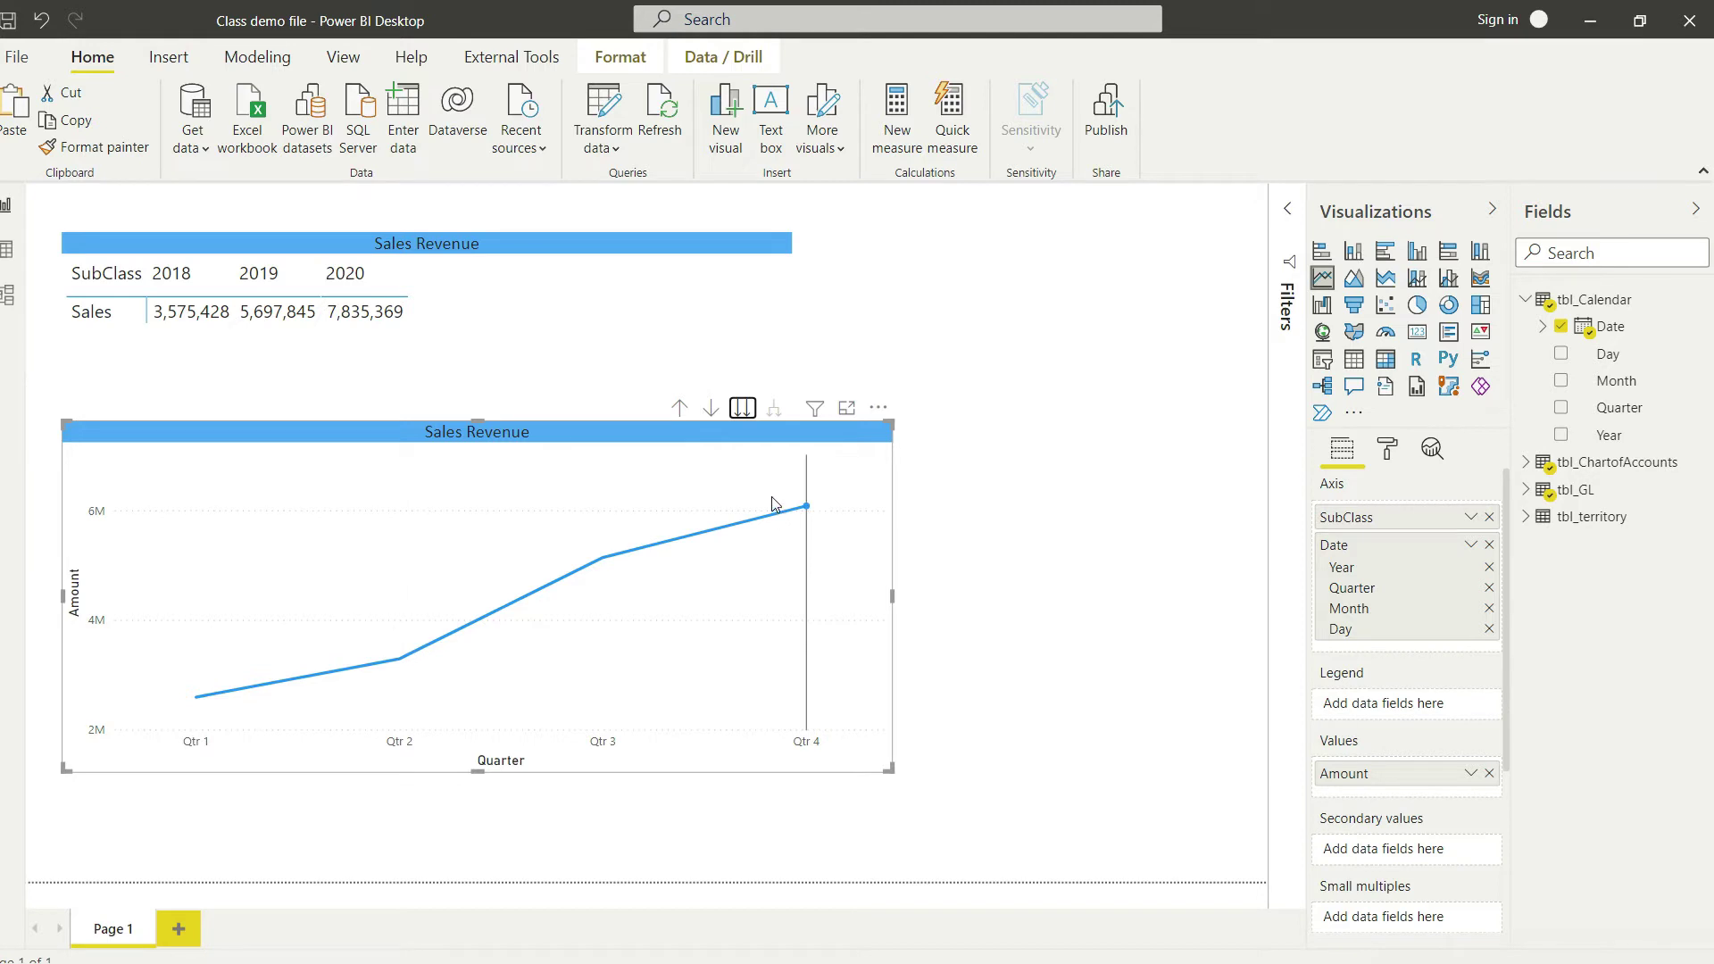
Drill the line chart further down to months, January through December
{"action": "left_click", "coordinate": [744, 410]}
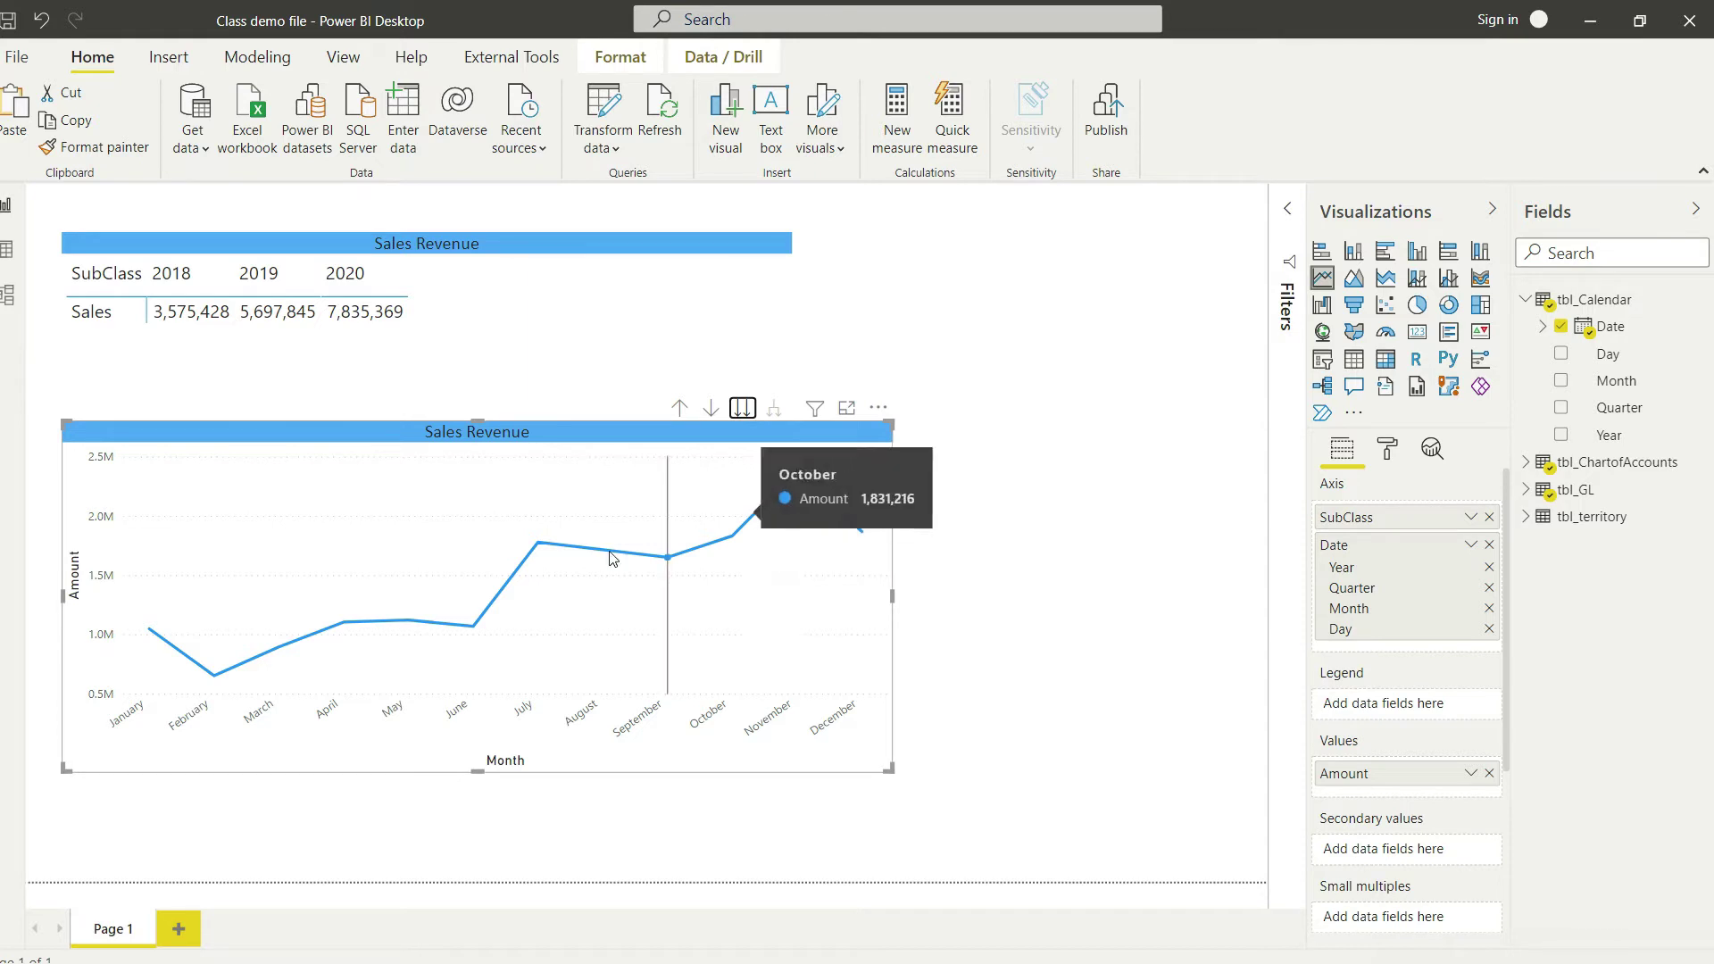
{"action": "mouse_move", "coordinate": [202, 686]}
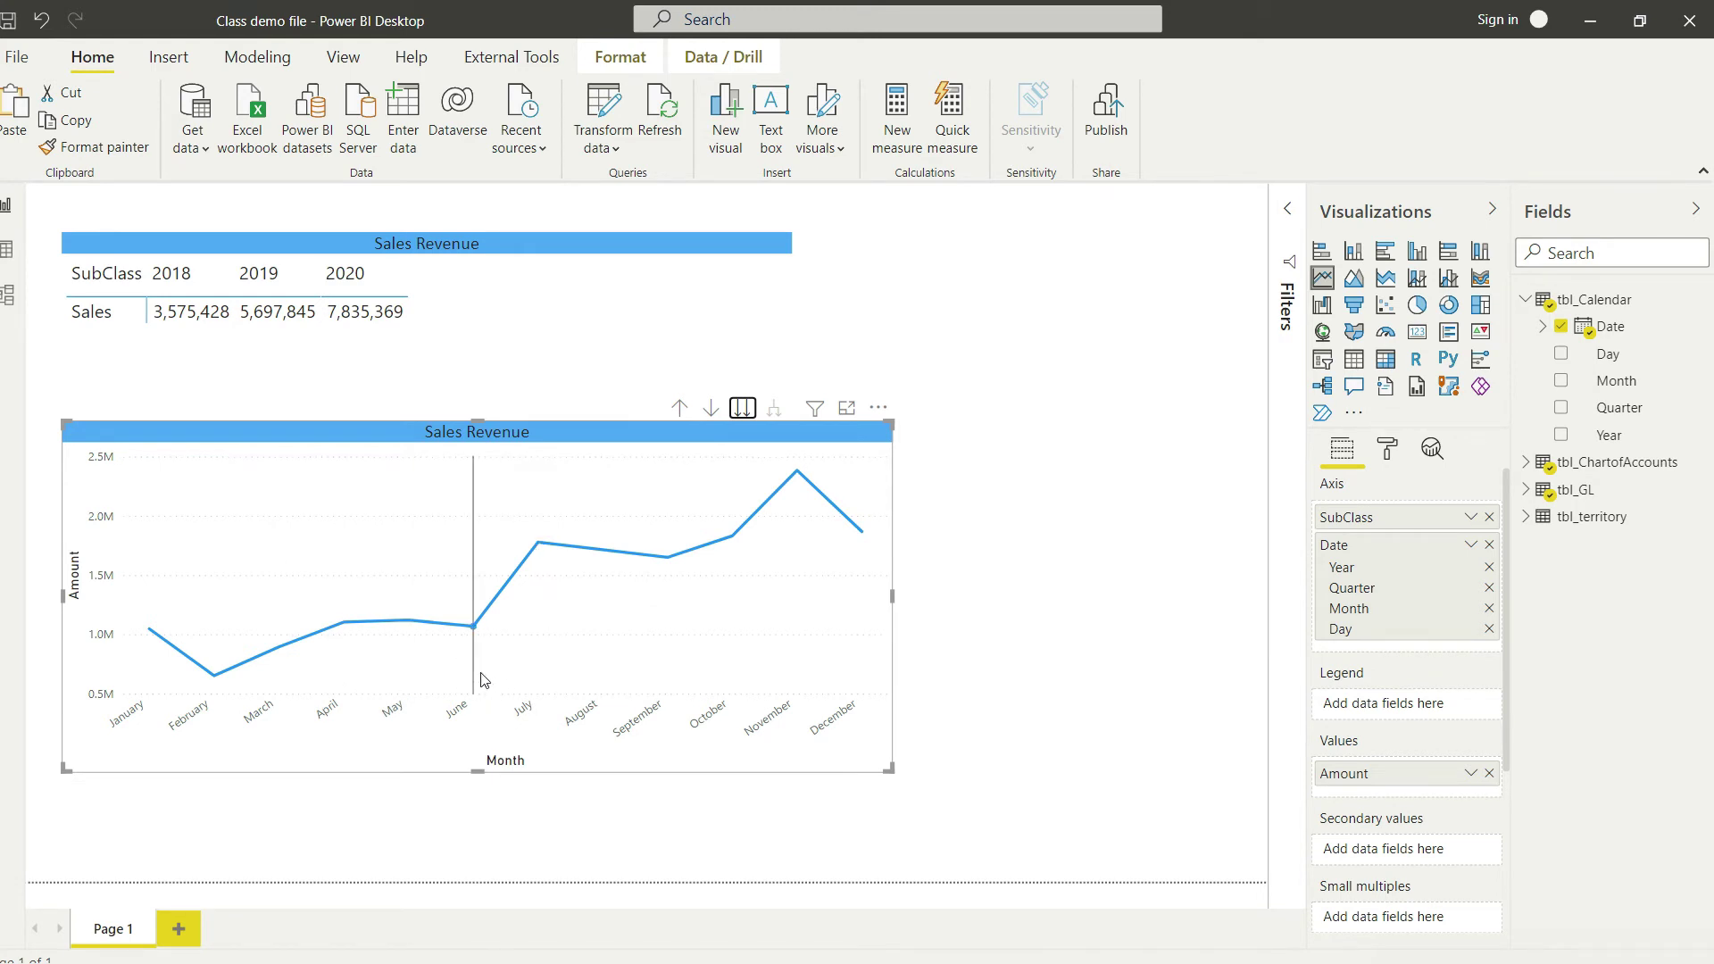
{"action": "mouse_move", "coordinate": [538, 561]}
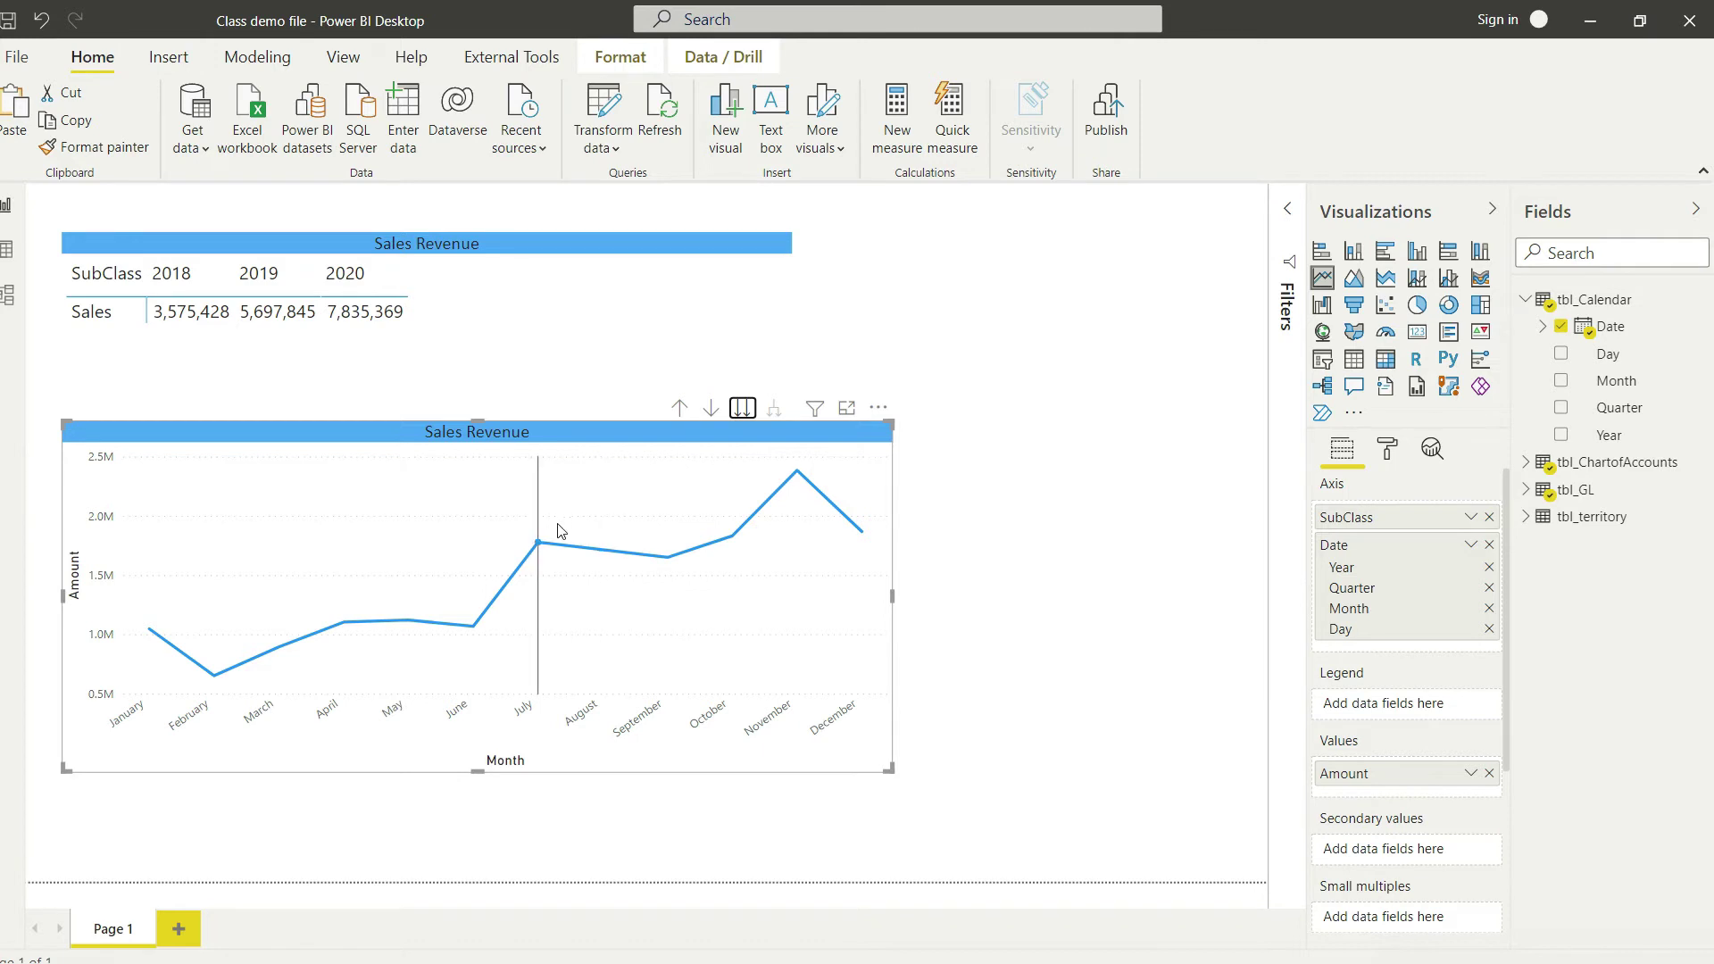
{"action": "mouse_move", "coordinate": [751, 536]}
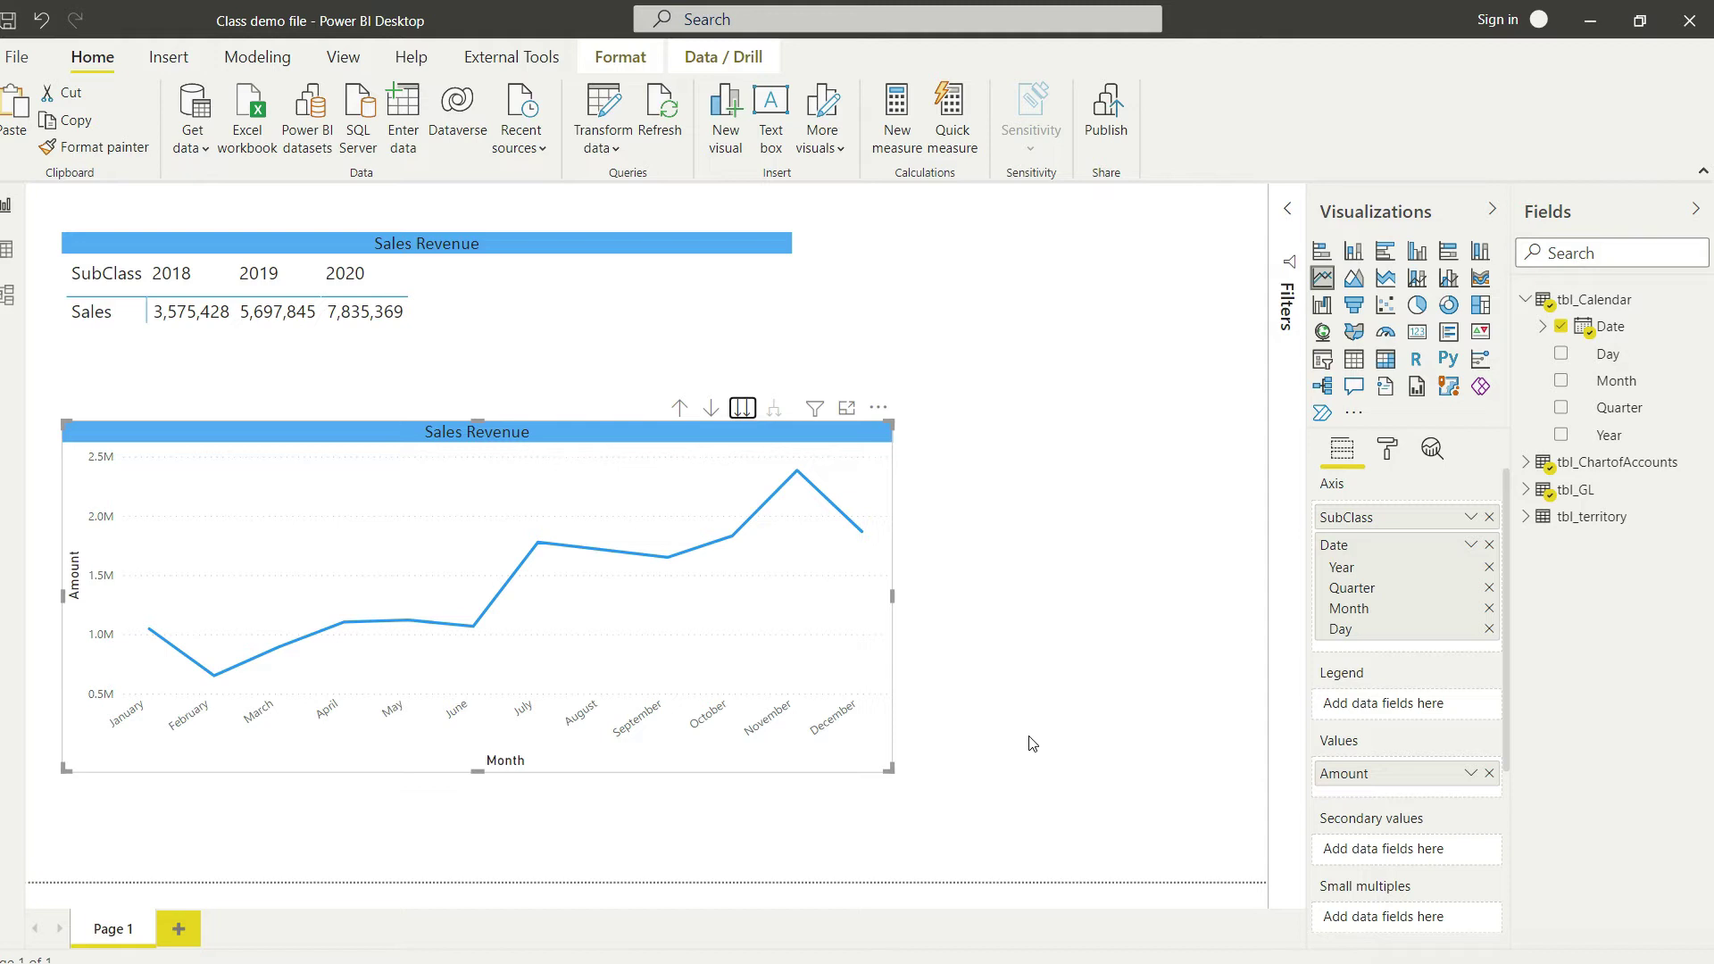
Drill the line chart back up through quarters to years, and remove SubClass from its axis
{"action": "left_click", "coordinate": [678, 410]}
{"action": "left_click", "coordinate": [678, 410]}
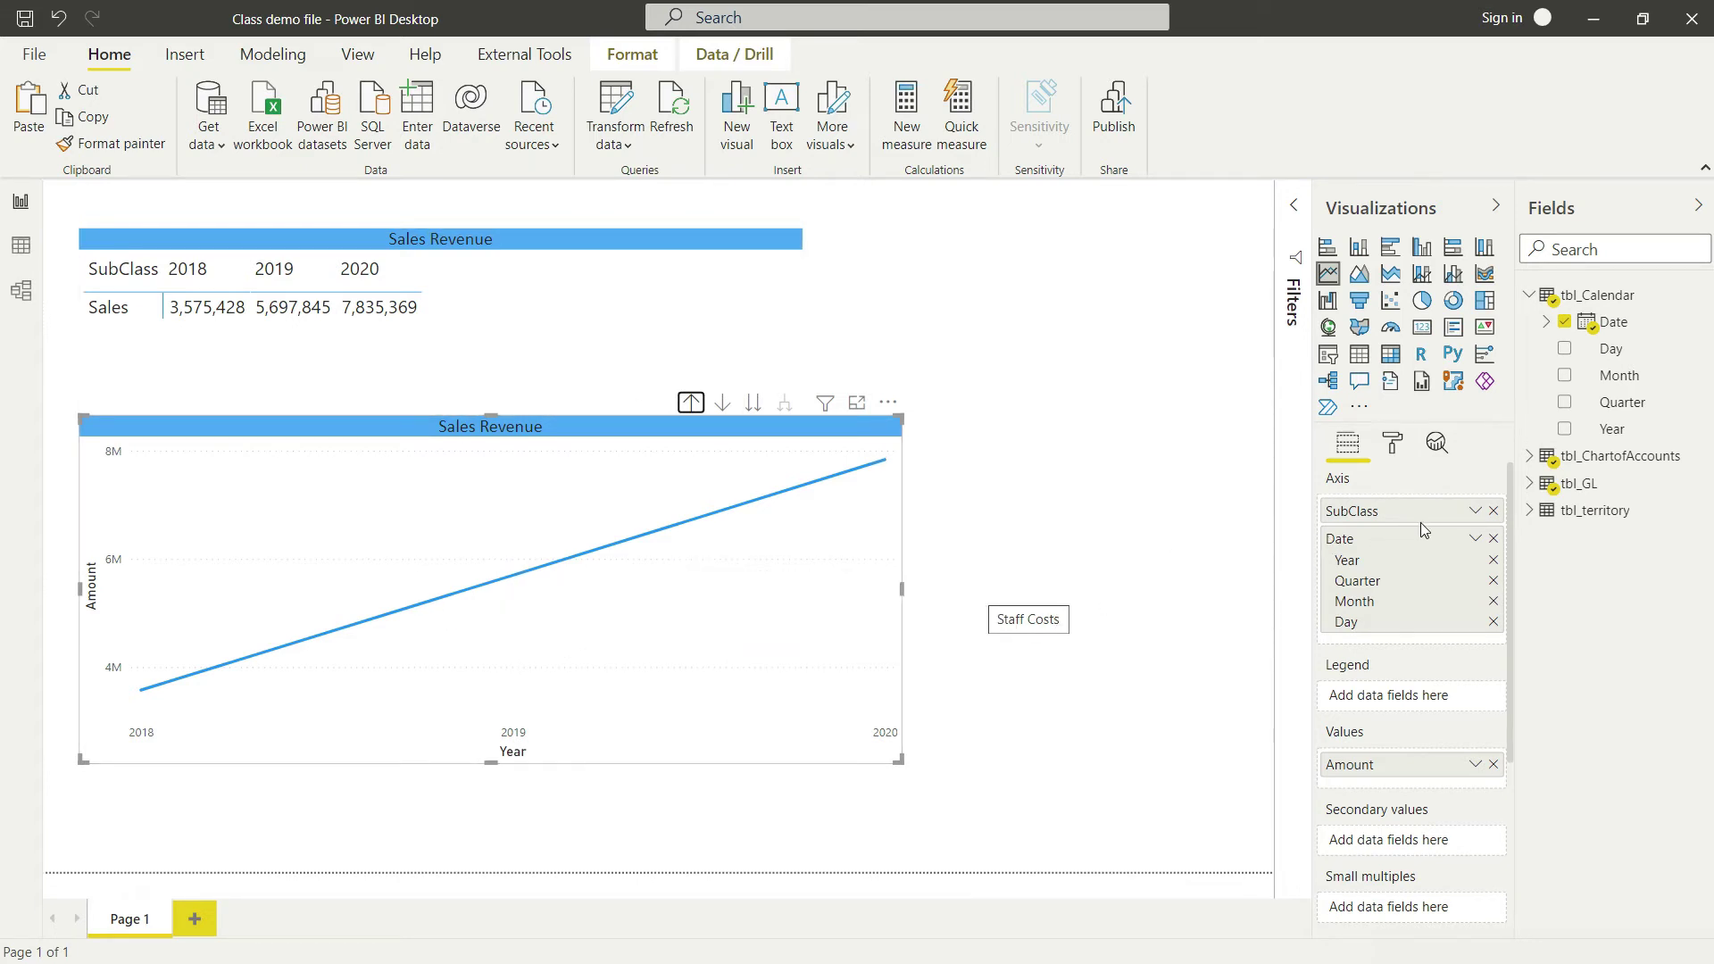
{"action": "left_click", "coordinate": [1494, 511]}
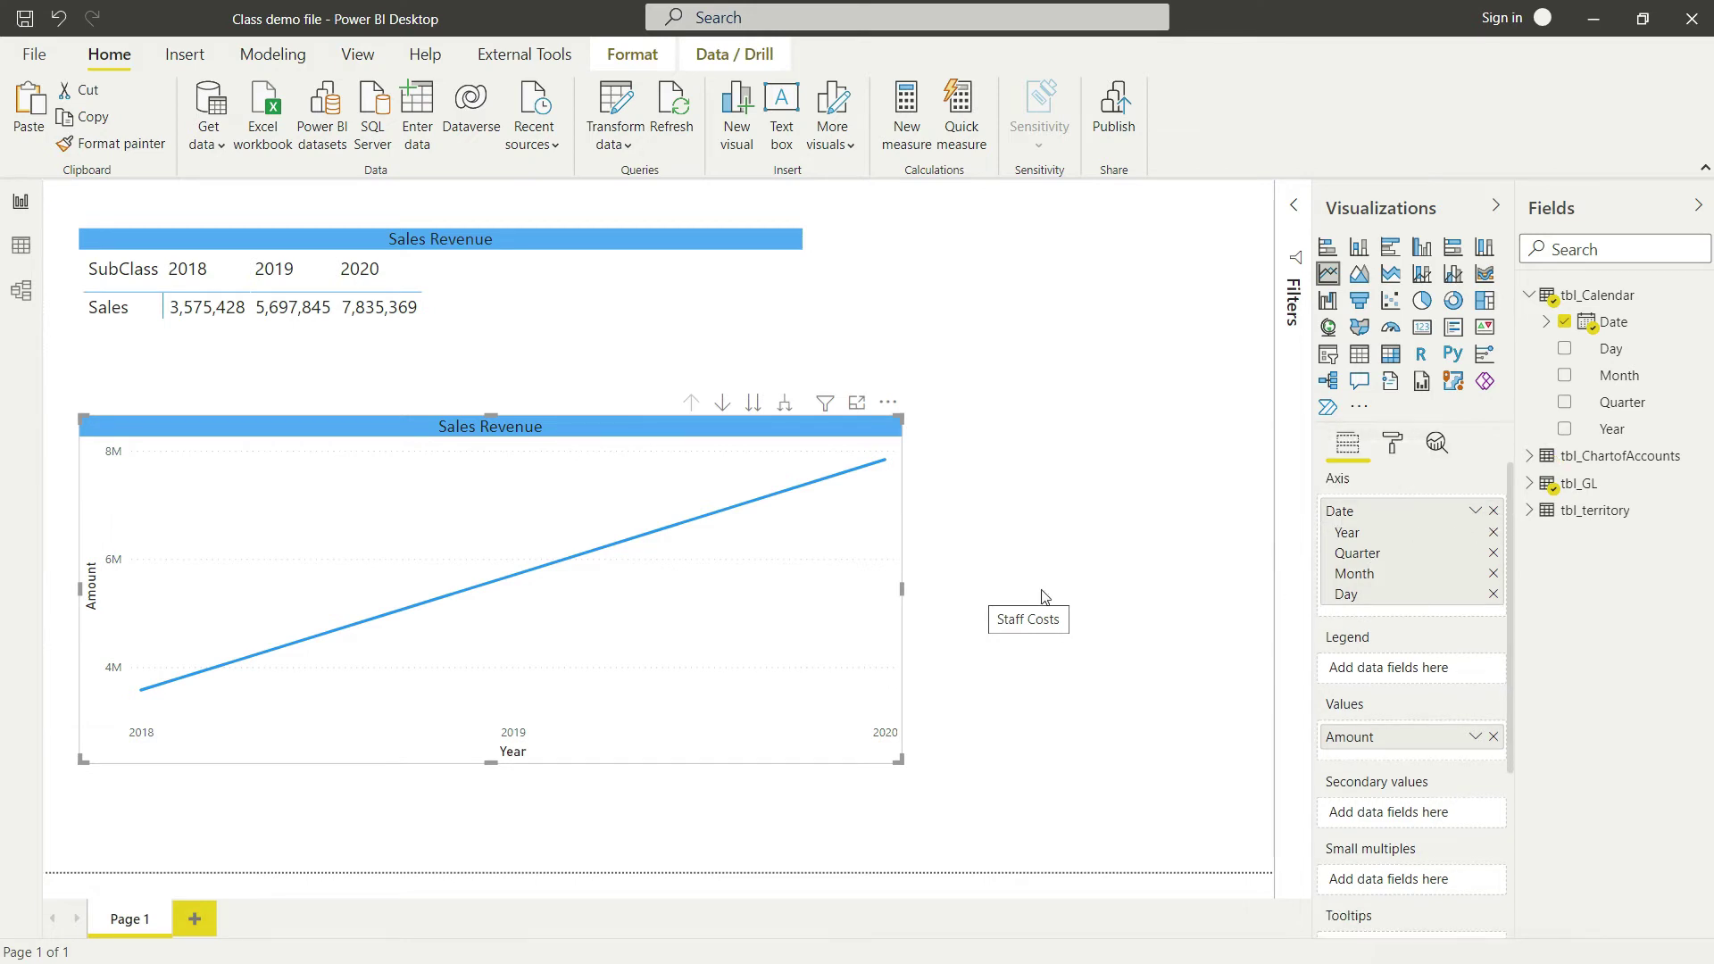
Expand the whole line to quarterly, then monthly points from 2018 to 2020
{"action": "left_click", "coordinate": [785, 407]}
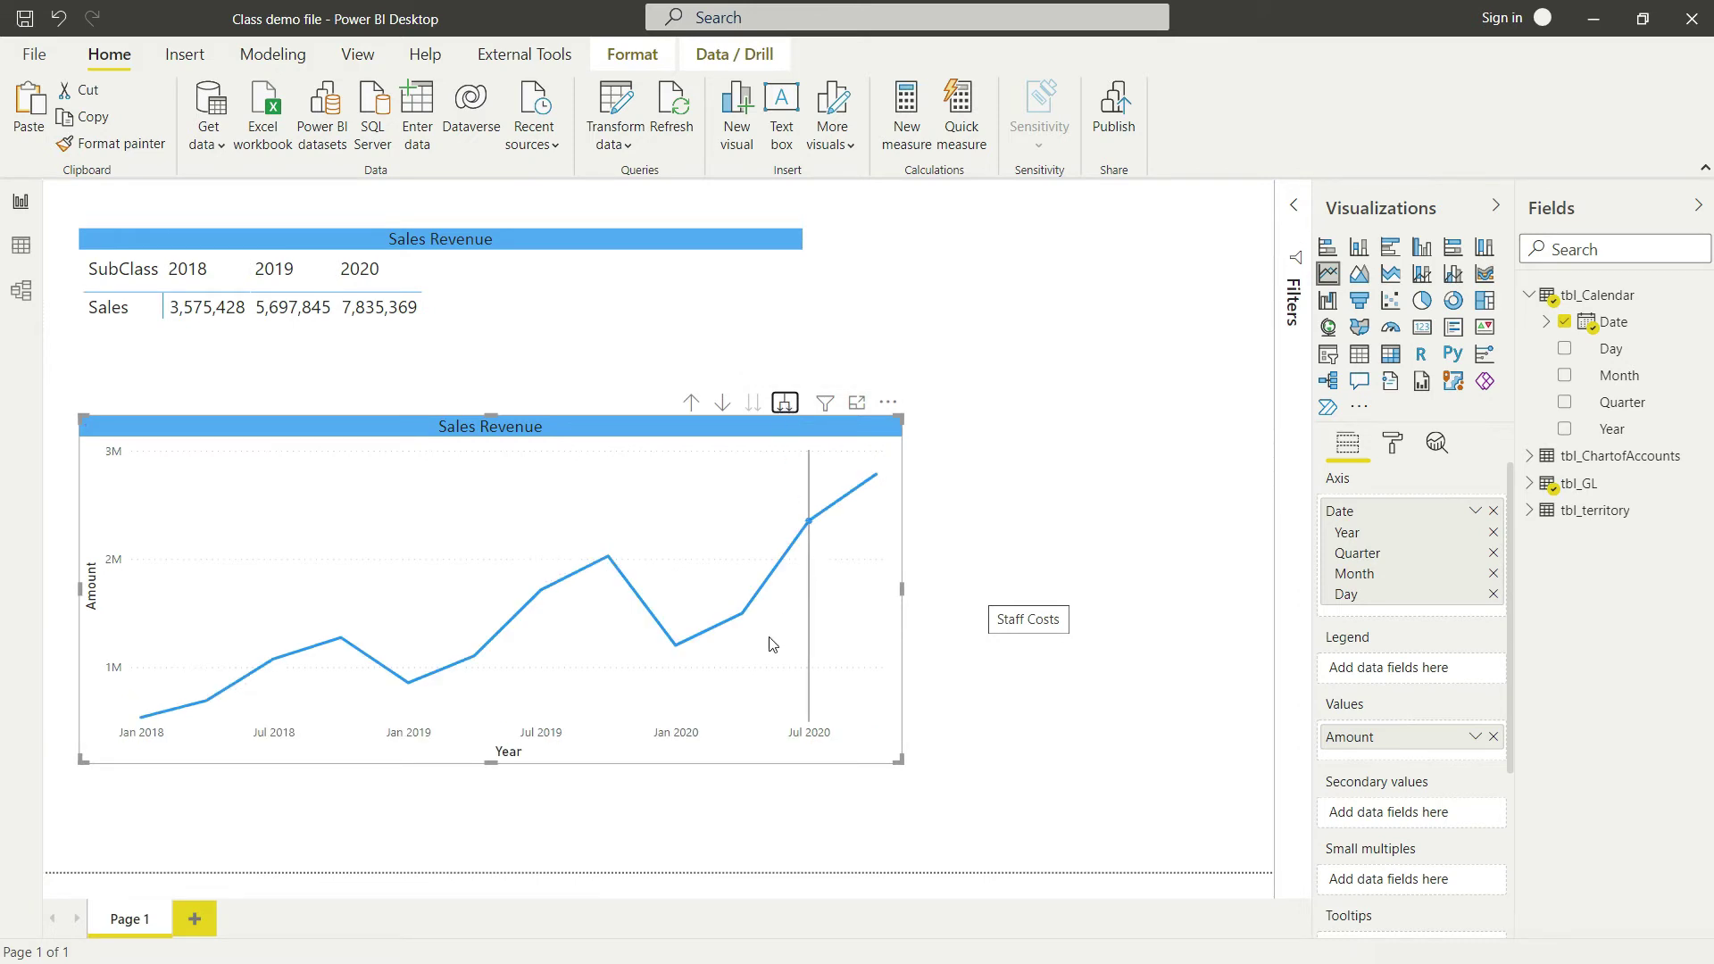
{"action": "mouse_move", "coordinate": [143, 722]}
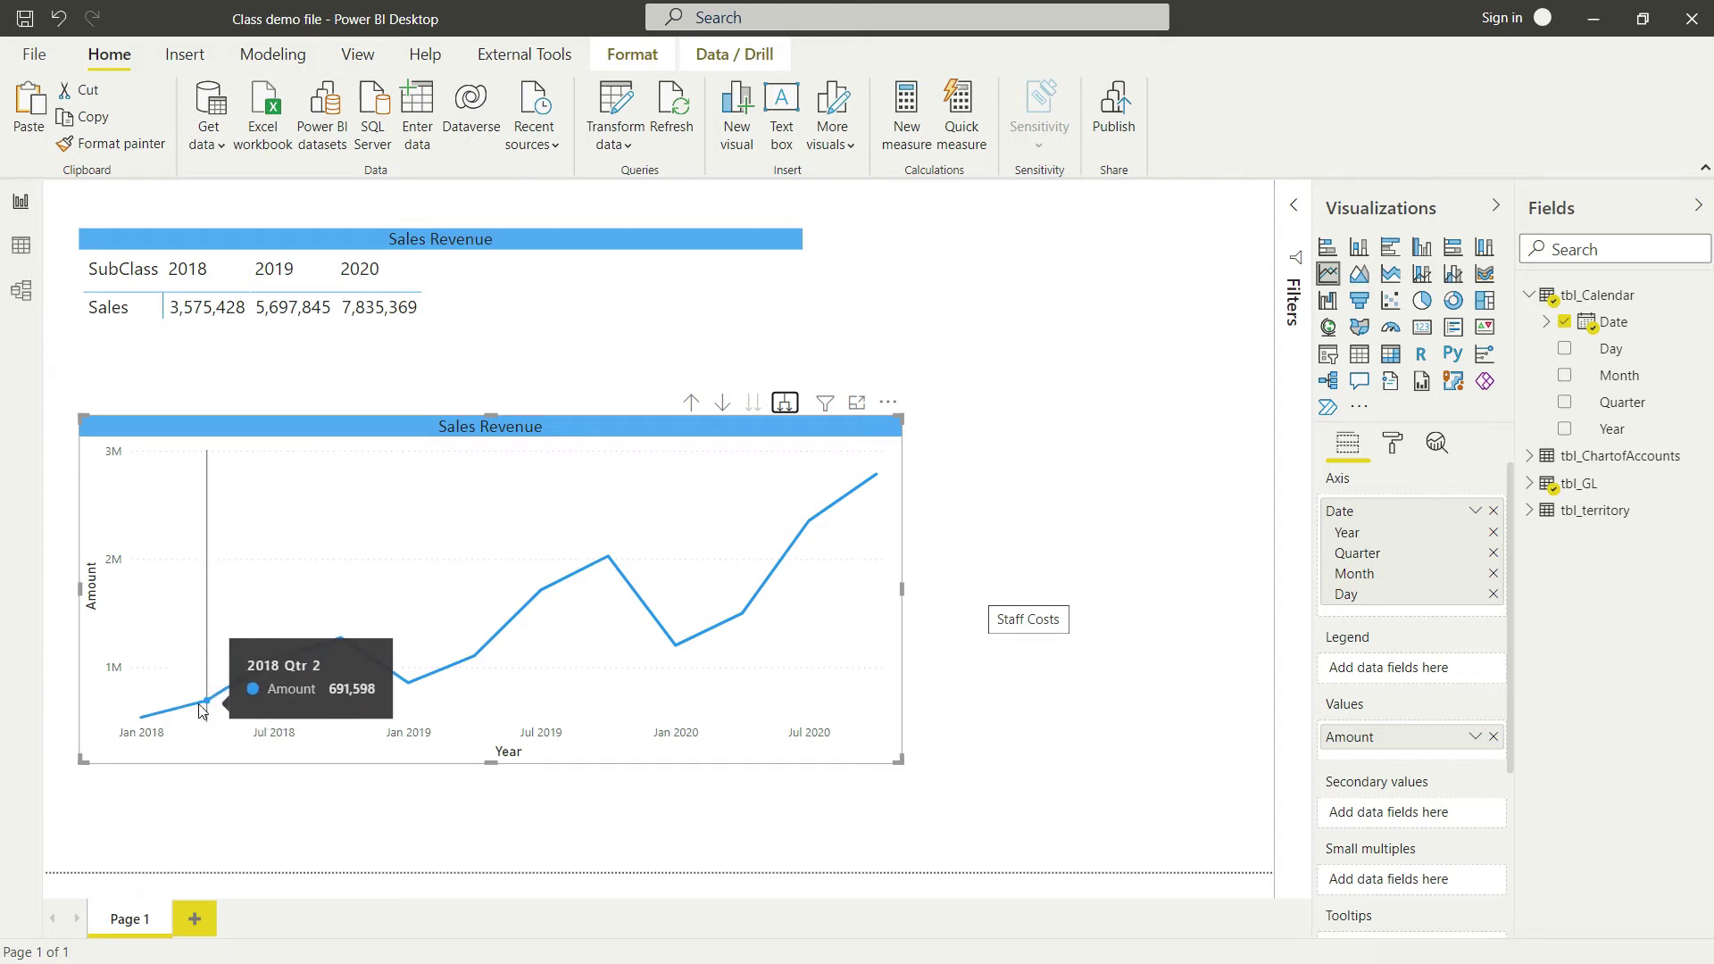
{"action": "mouse_move", "coordinate": [253, 683]}
{"action": "mouse_move", "coordinate": [338, 658]}
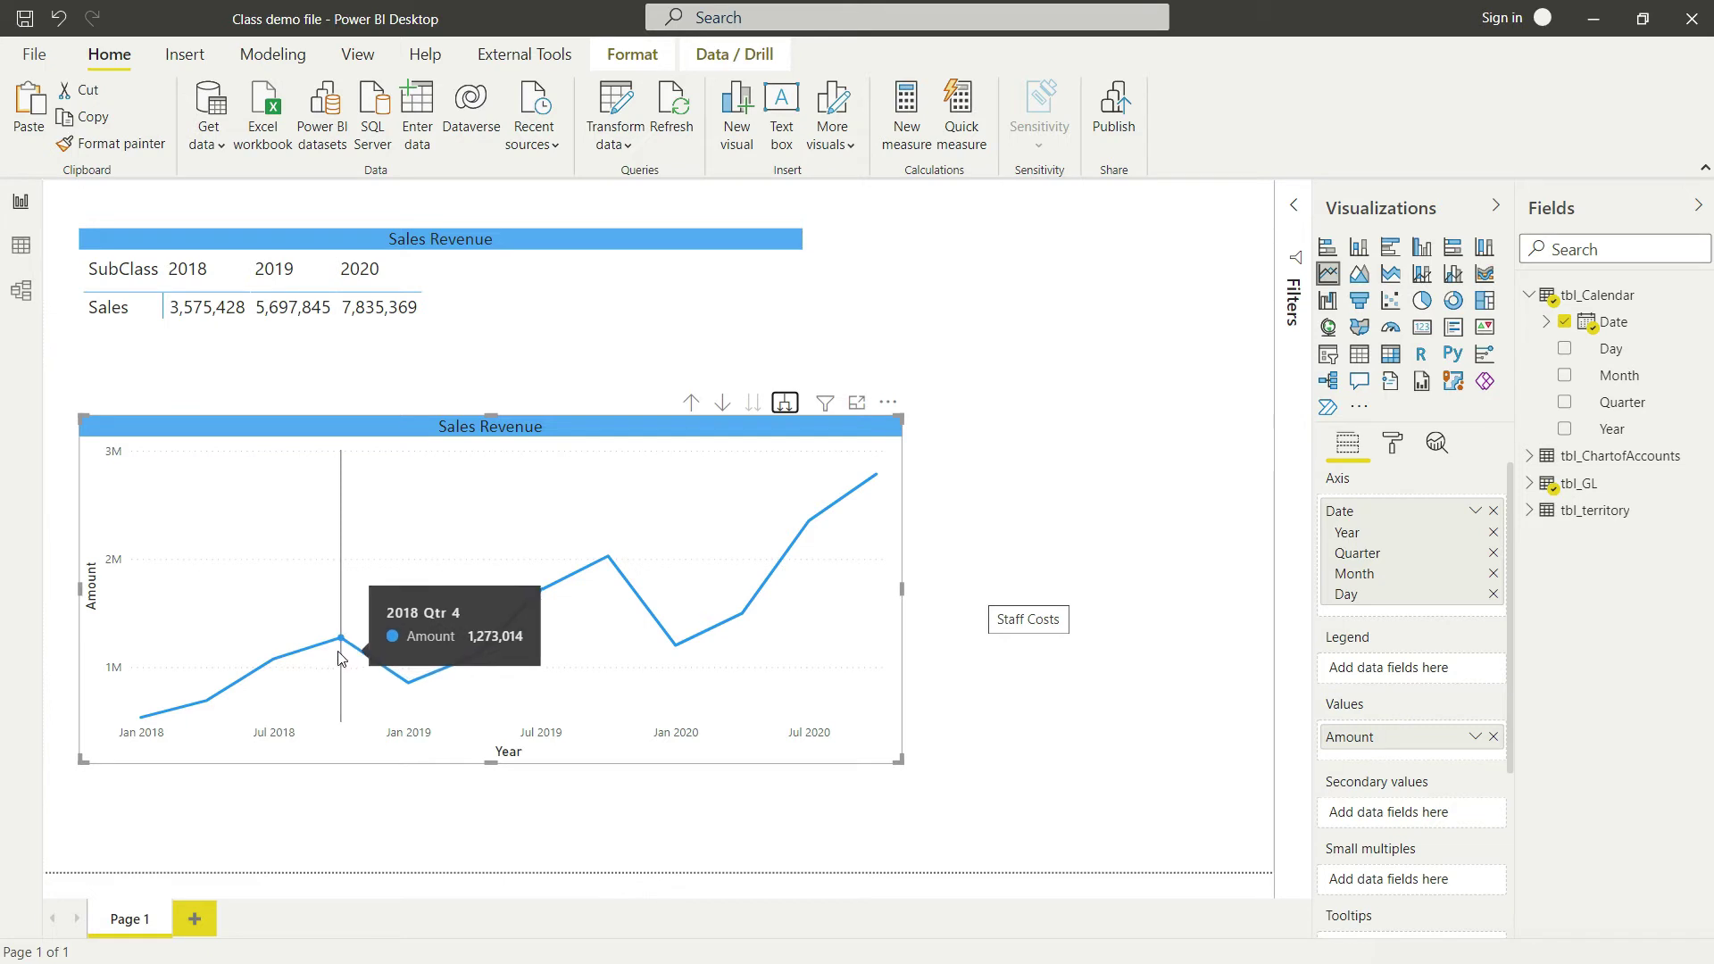
{"action": "mouse_move", "coordinate": [924, 677]}
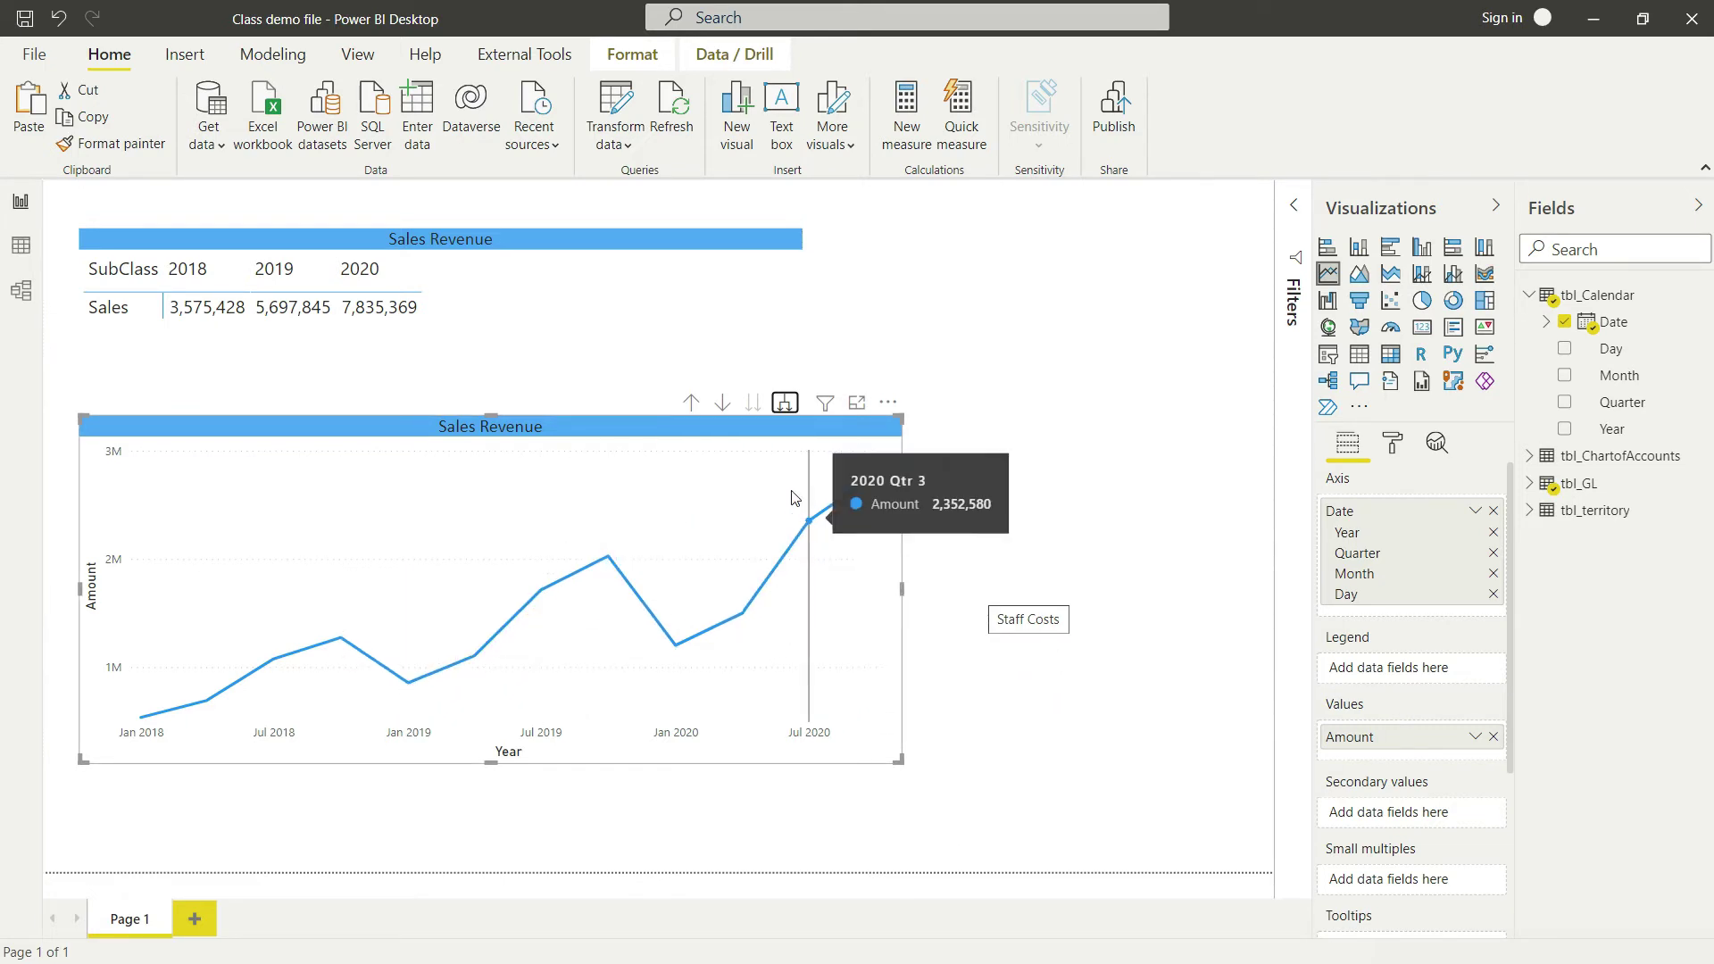
{"action": "left_click", "coordinate": [785, 404]}
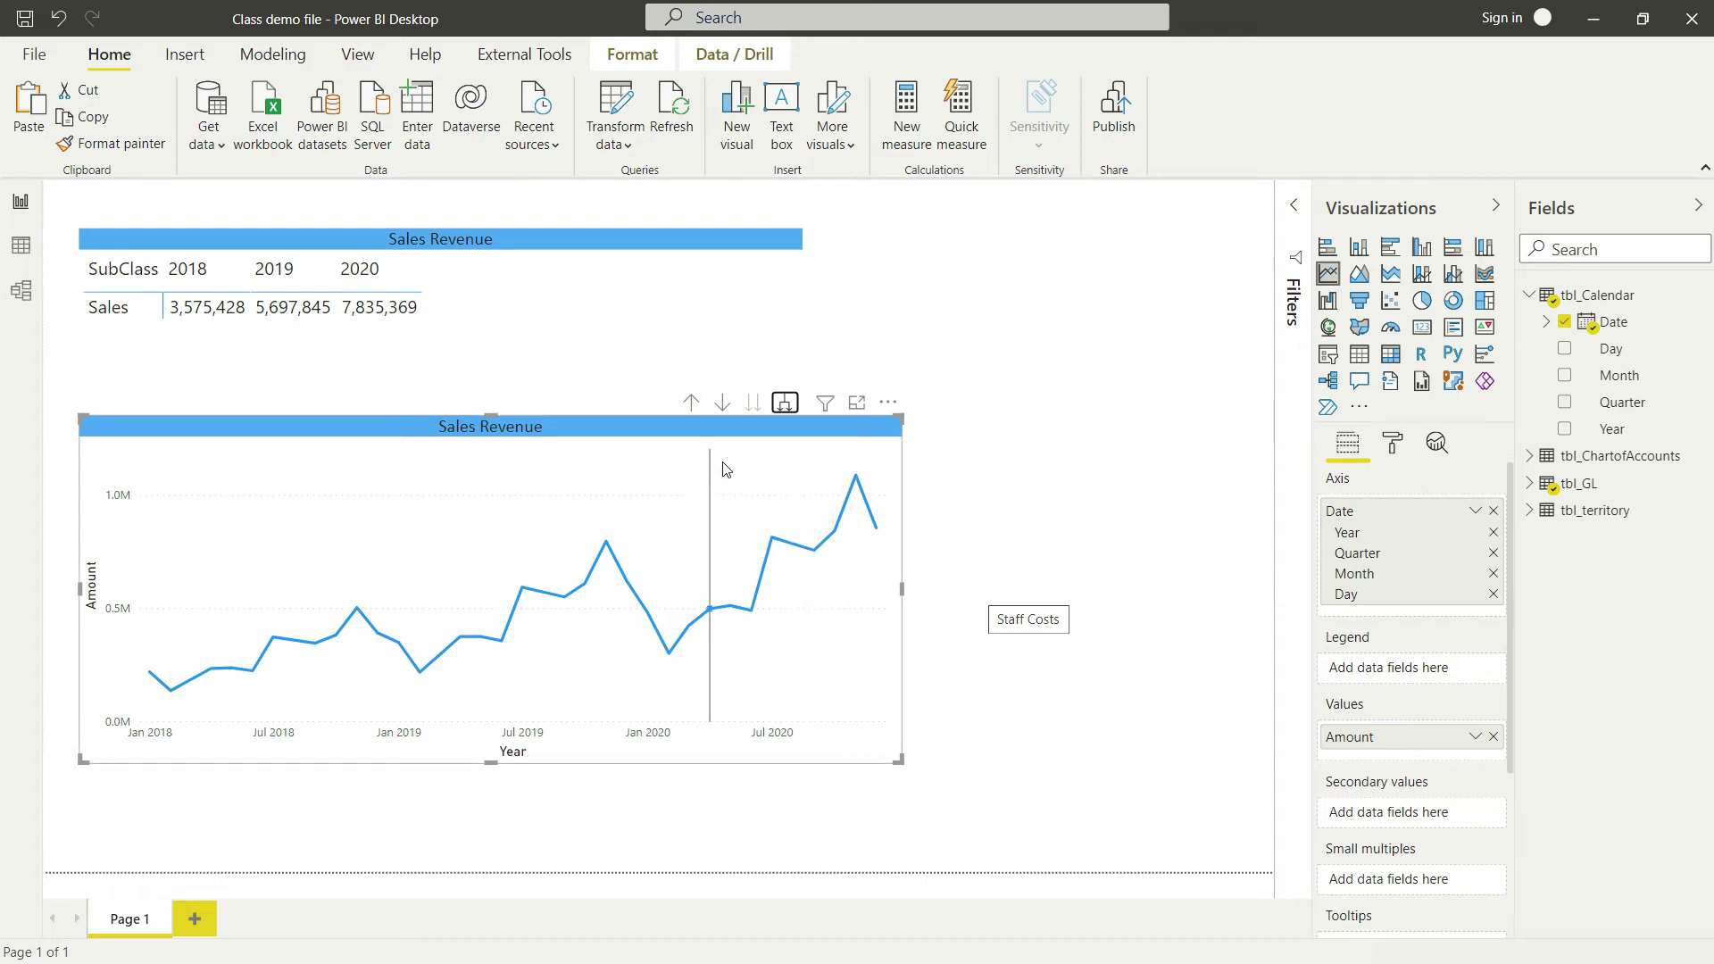
Return the chart to quarterly points, make it narrower and shift it slightly right and down
{"action": "left_click", "coordinate": [690, 403]}
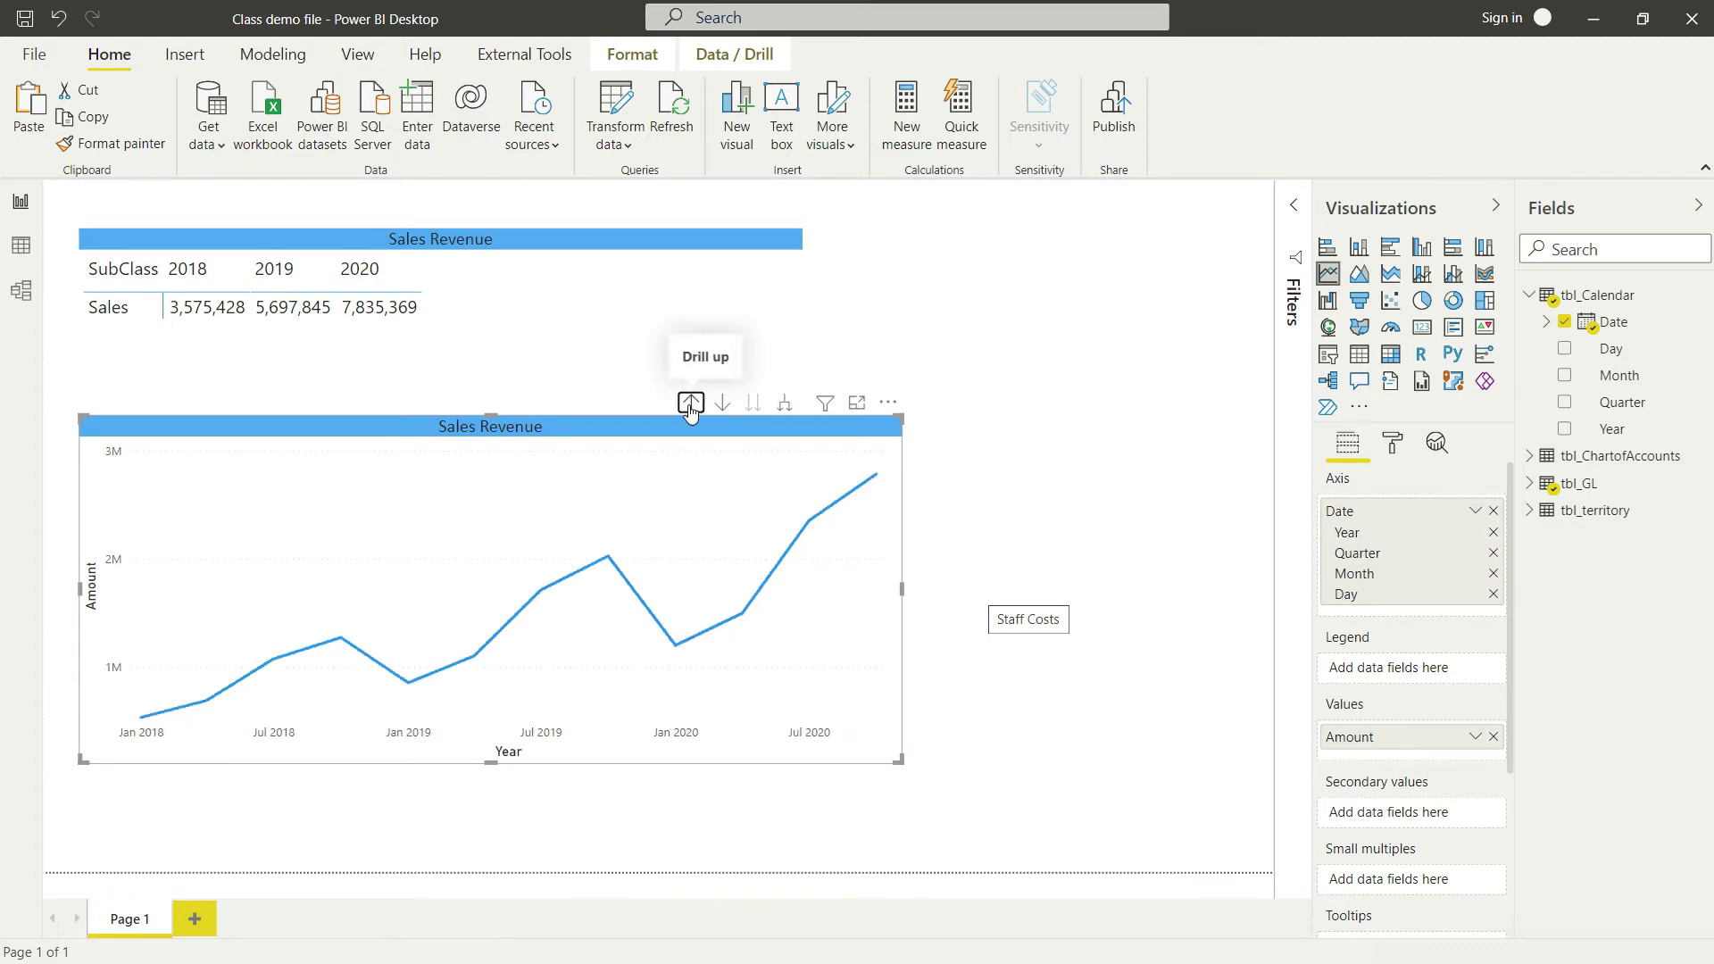
{"action": "left_click_drag", "start_coordinate": [898, 761], "coordinate": [658, 714]}
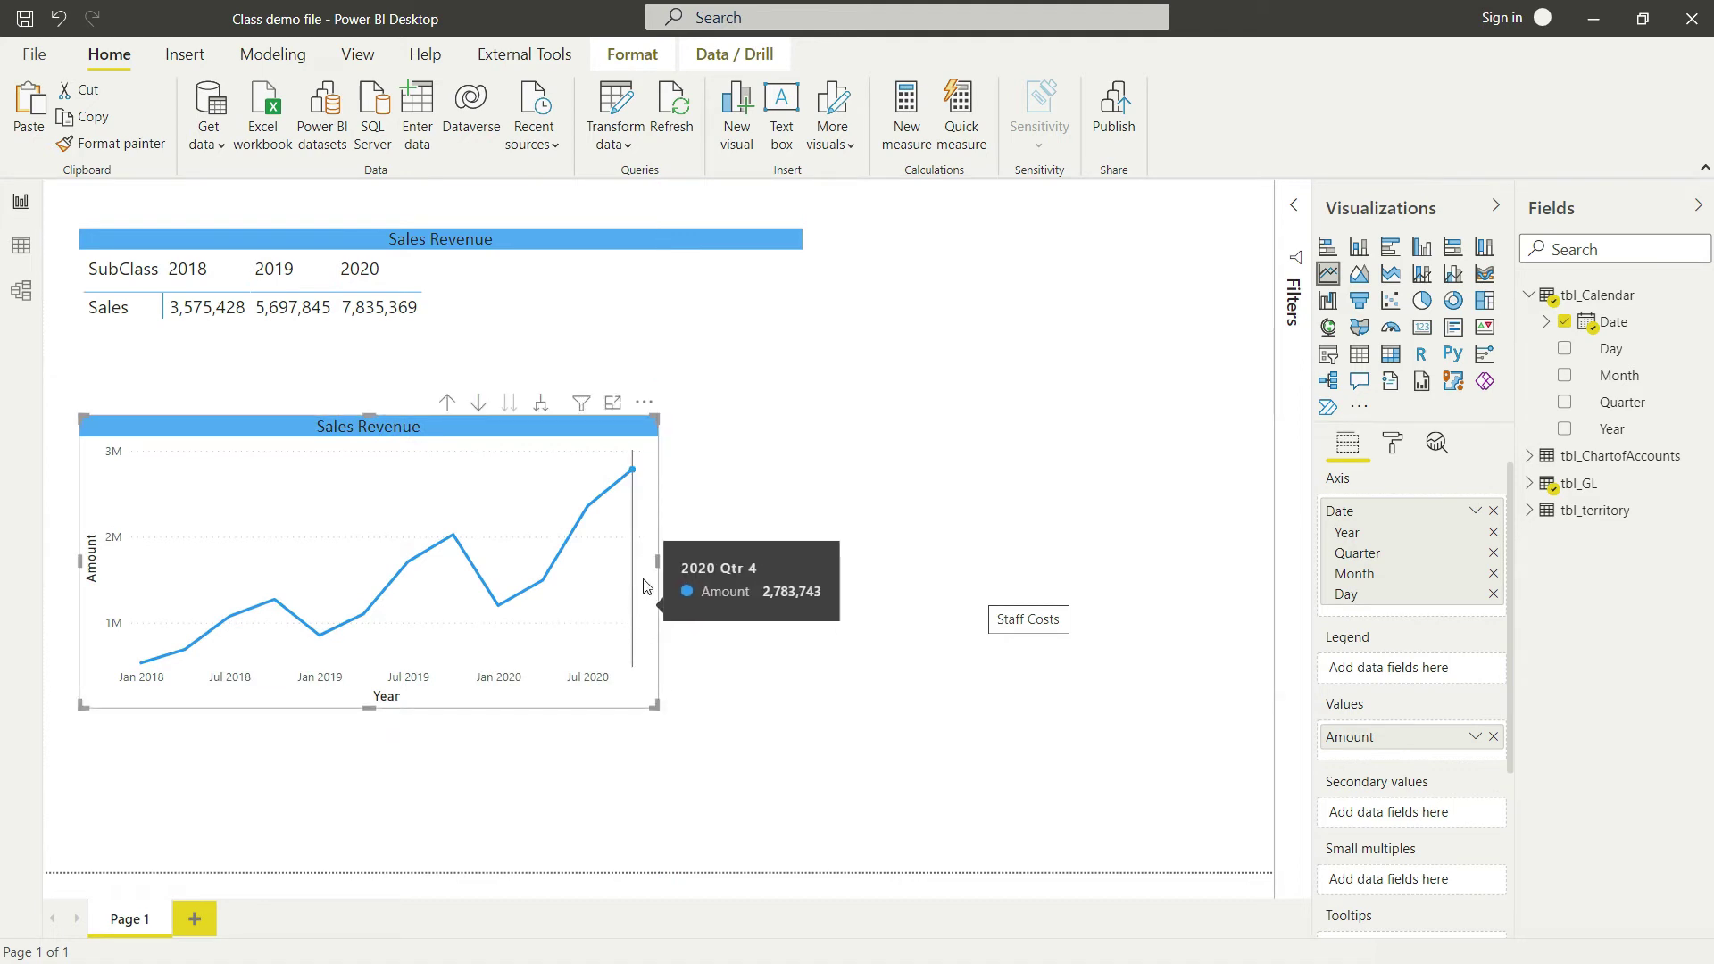
{"action": "left_click_drag", "start_coordinate": [284, 426], "coordinate": [359, 443]}
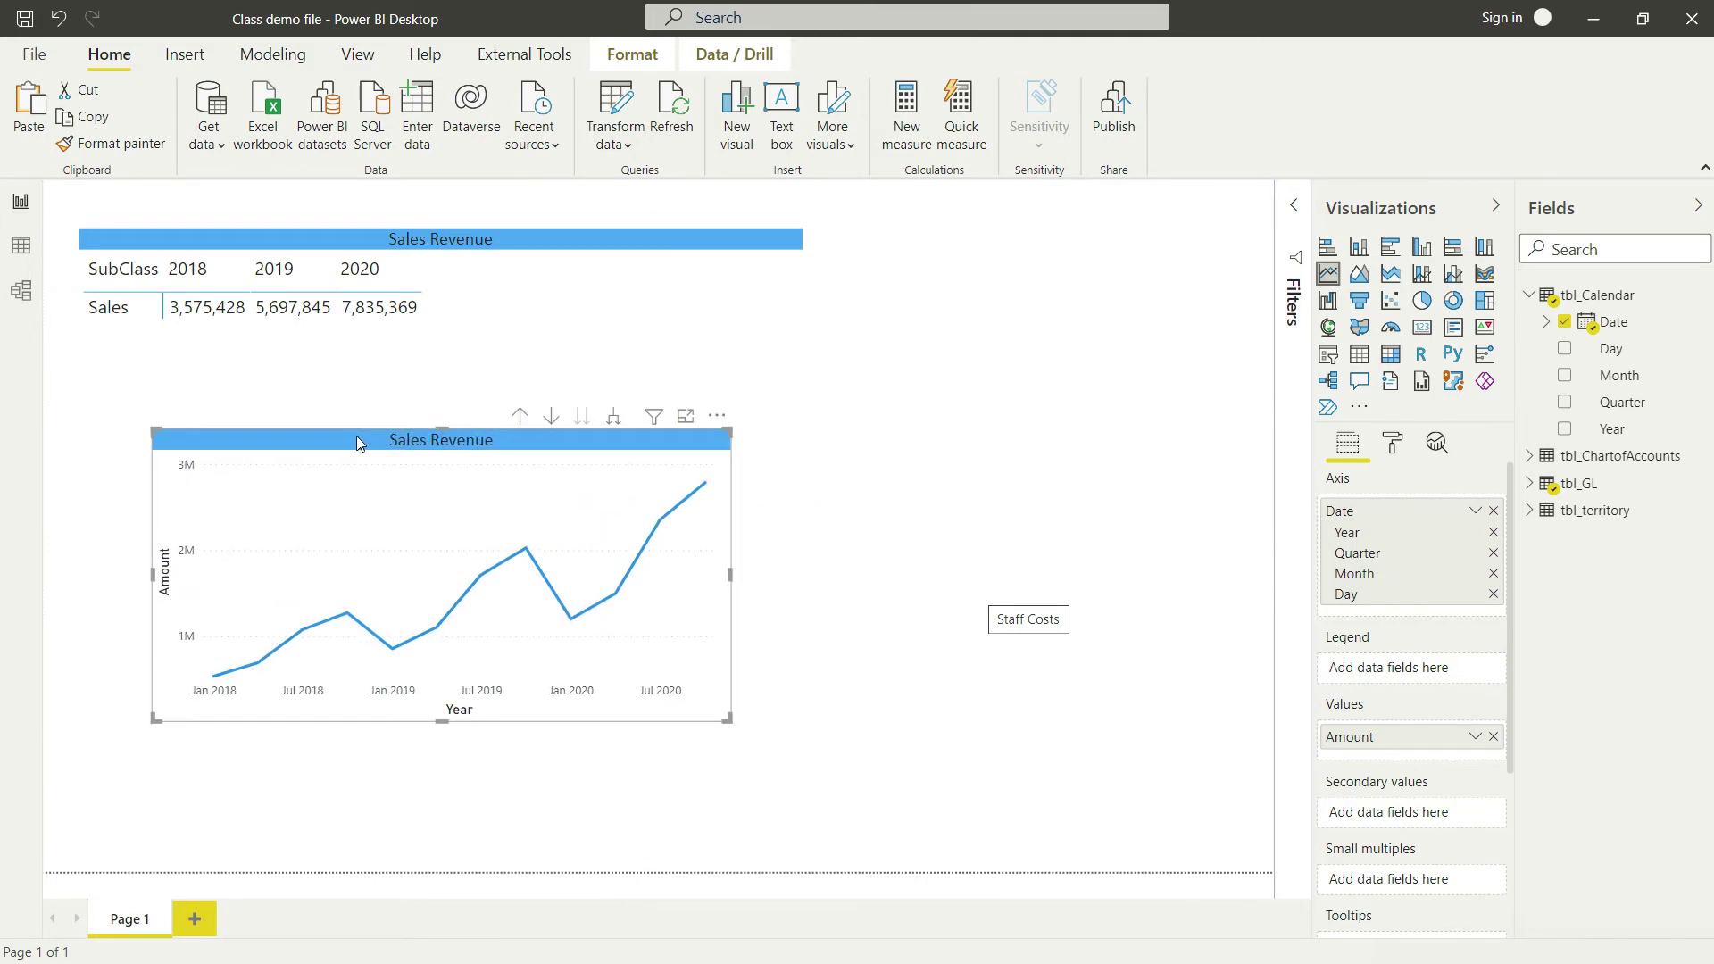
Paste a copy of the line chart at the top right and shrink it
{"action": "key", "text": "ctrl+v"}
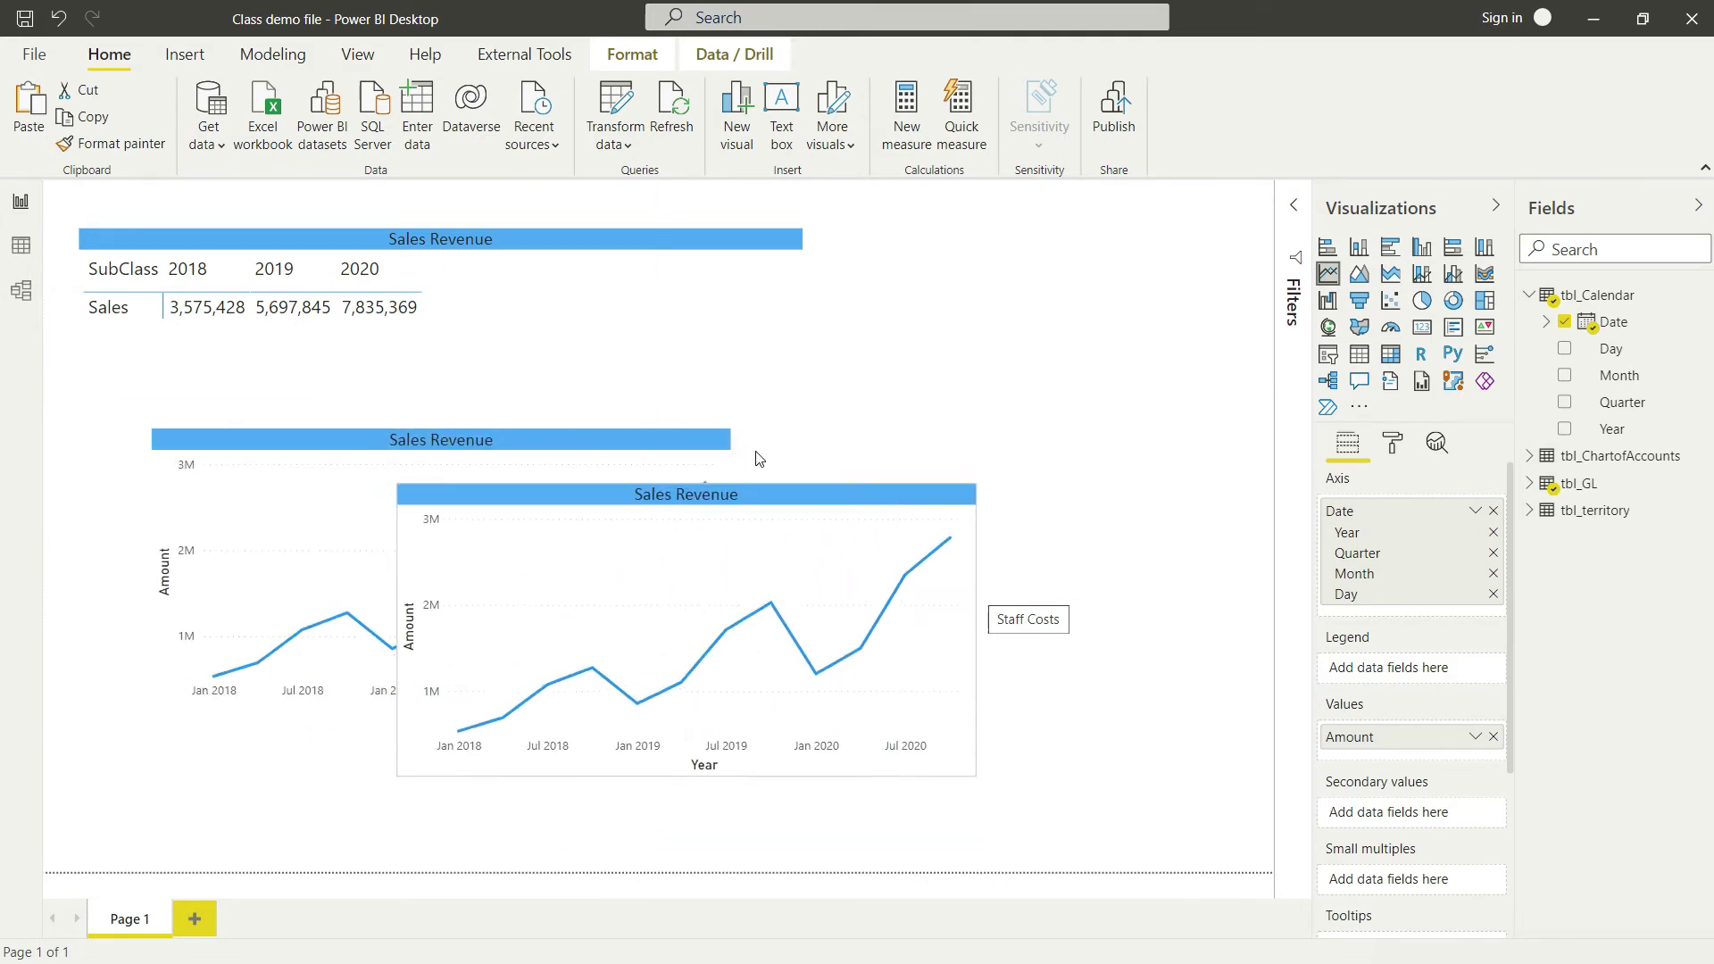
{"action": "left_click_drag", "start_coordinate": [684, 493], "coordinate": [980, 232]}
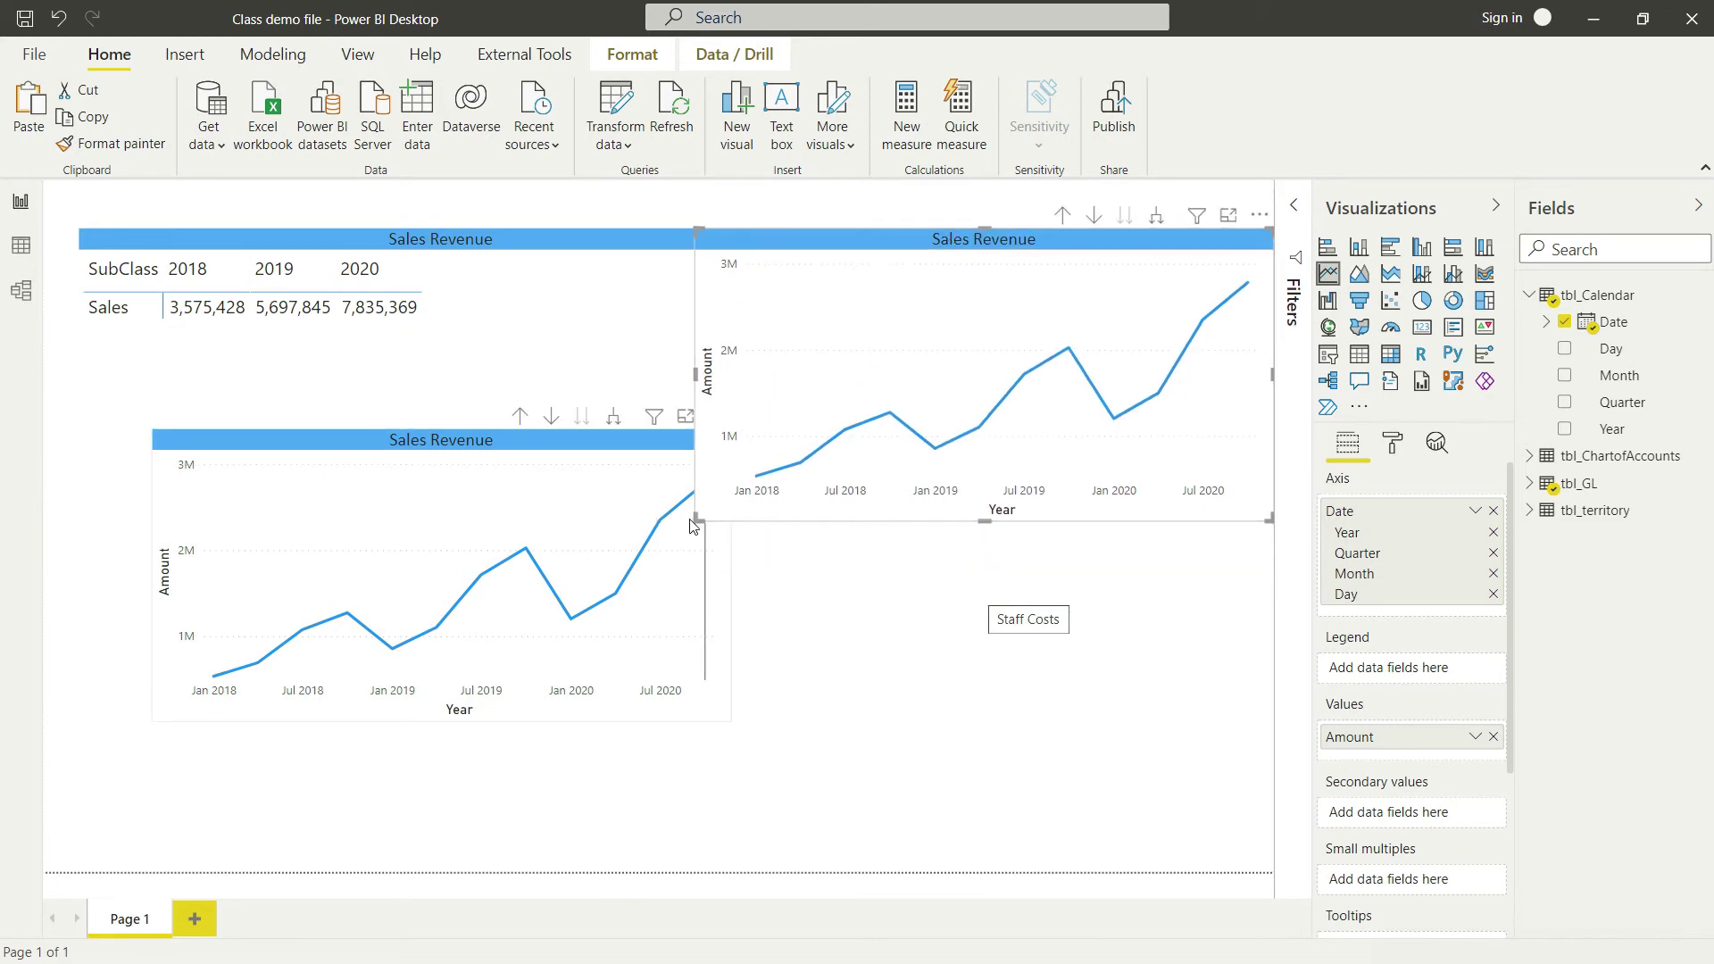
{"action": "left_click_drag", "start_coordinate": [696, 522], "coordinate": [827, 479]}
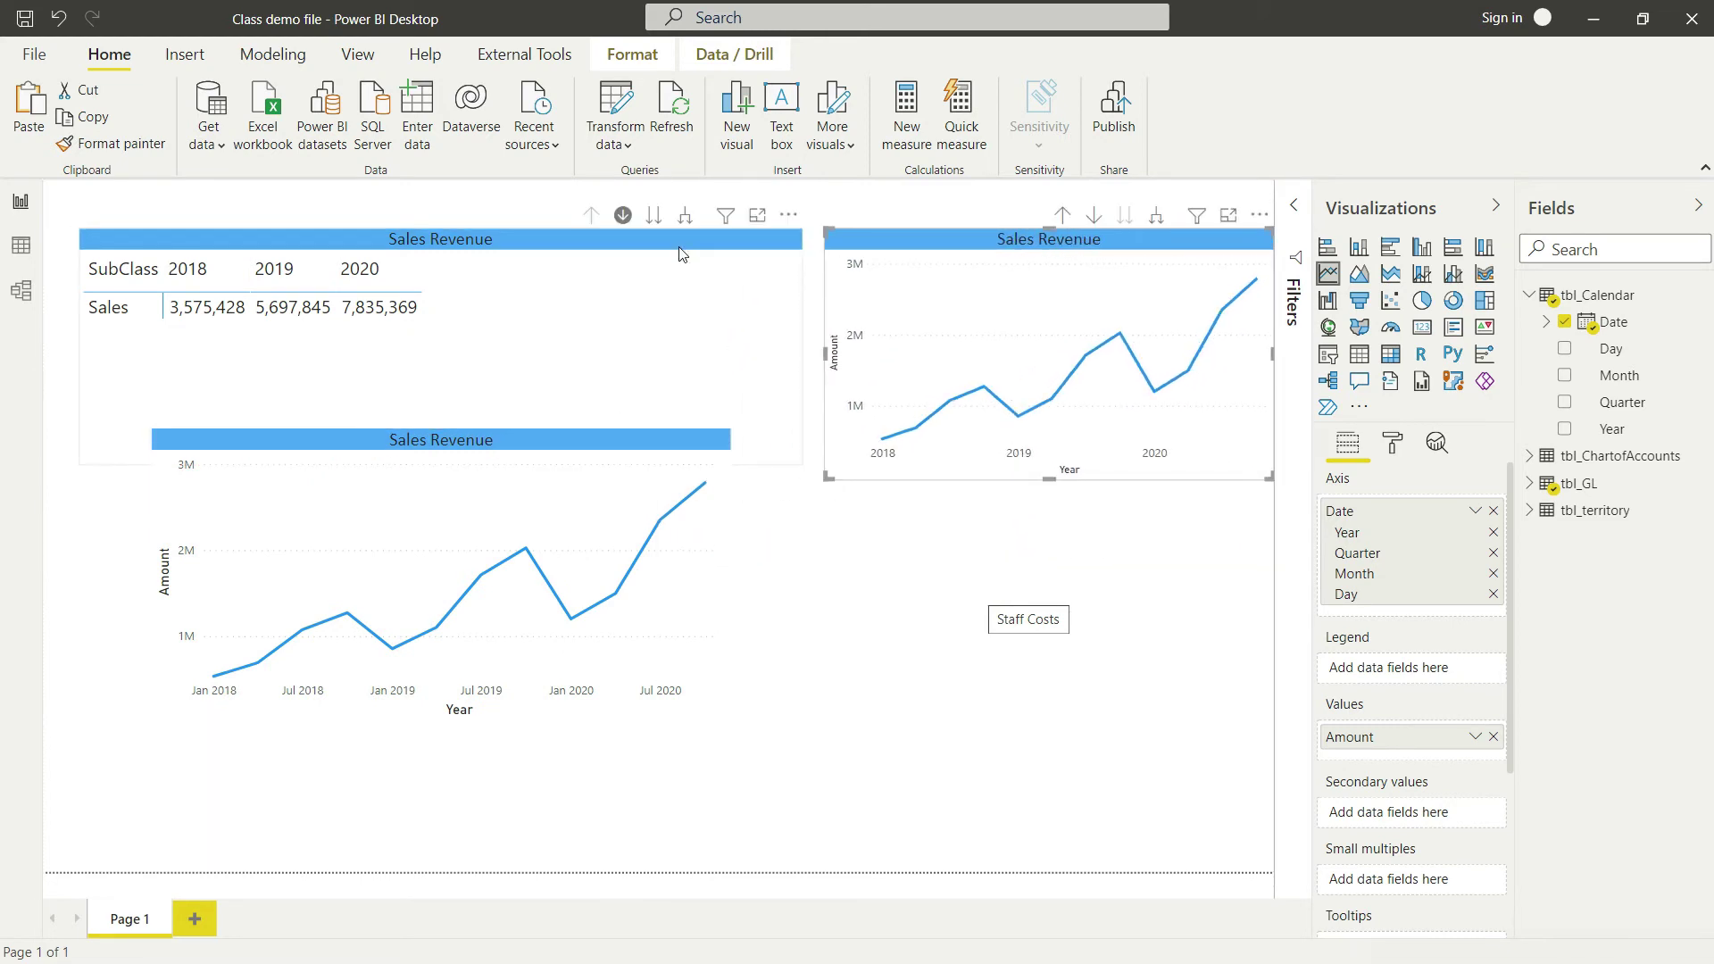
Shrink the Sales Revenue table and realign both line charts around it
{"action": "left_click_drag", "start_coordinate": [678, 242], "coordinate": [678, 235]}
{"action": "left_click_drag", "start_coordinate": [799, 454], "coordinate": [543, 409]}
{"action": "left_click_drag", "start_coordinate": [847, 245], "coordinate": [754, 238]}
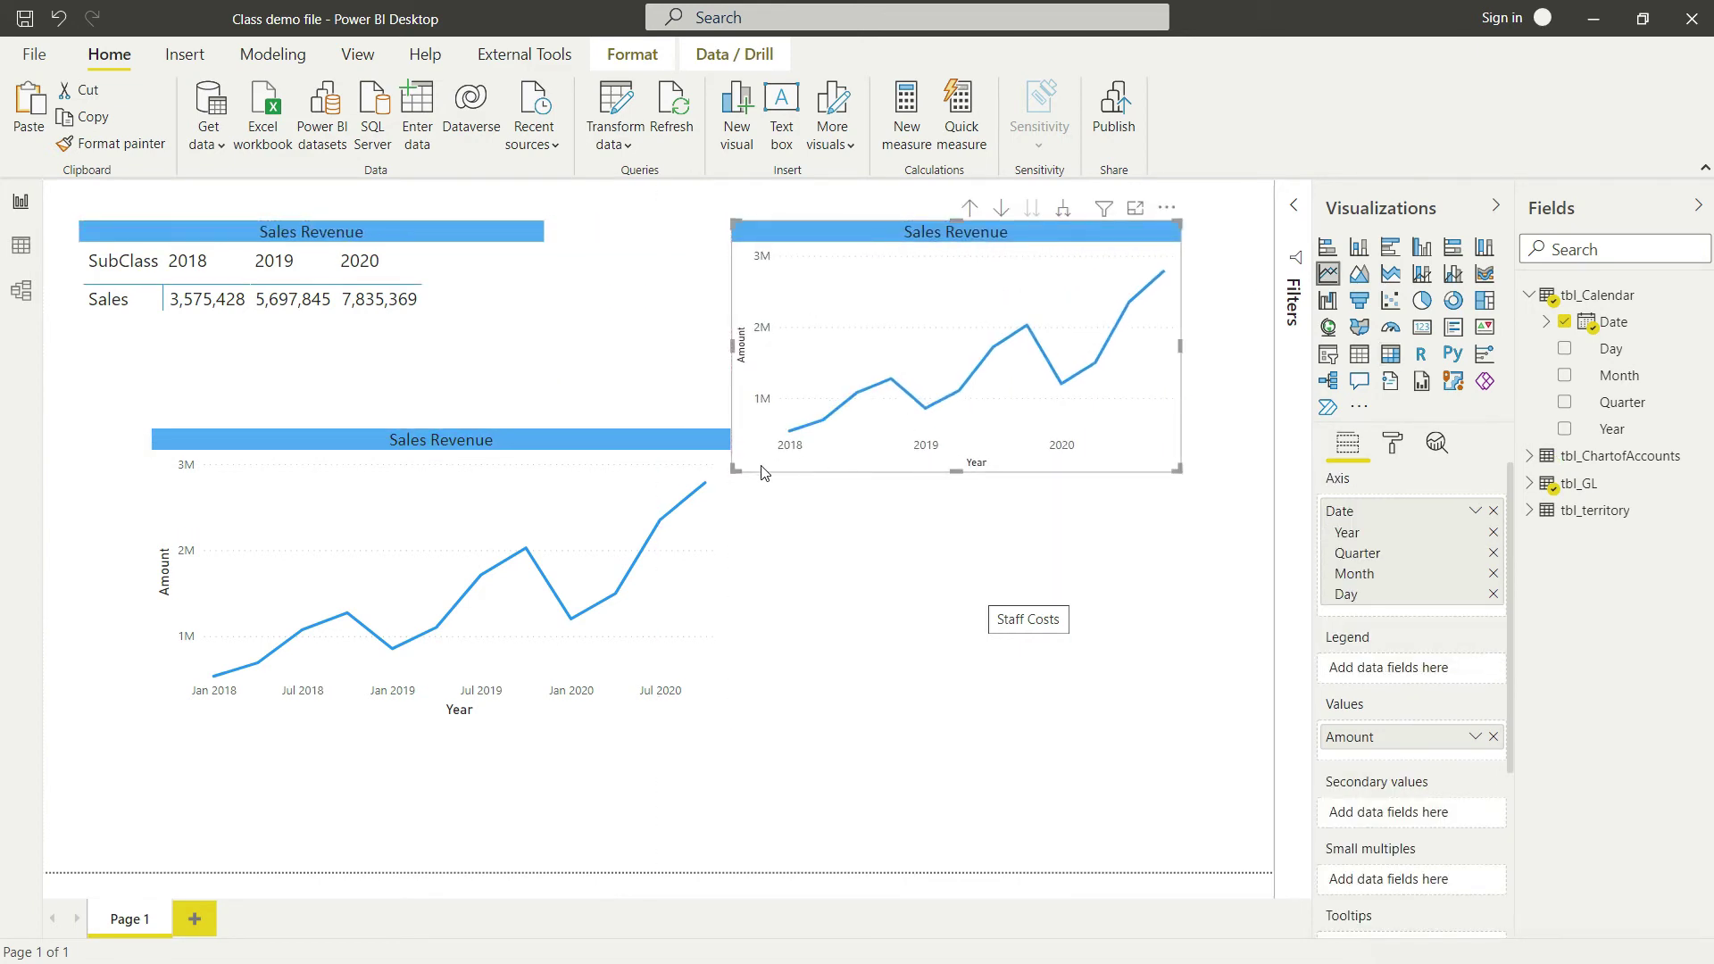
{"action": "left_click_drag", "start_coordinate": [881, 232], "coordinate": [959, 243]}
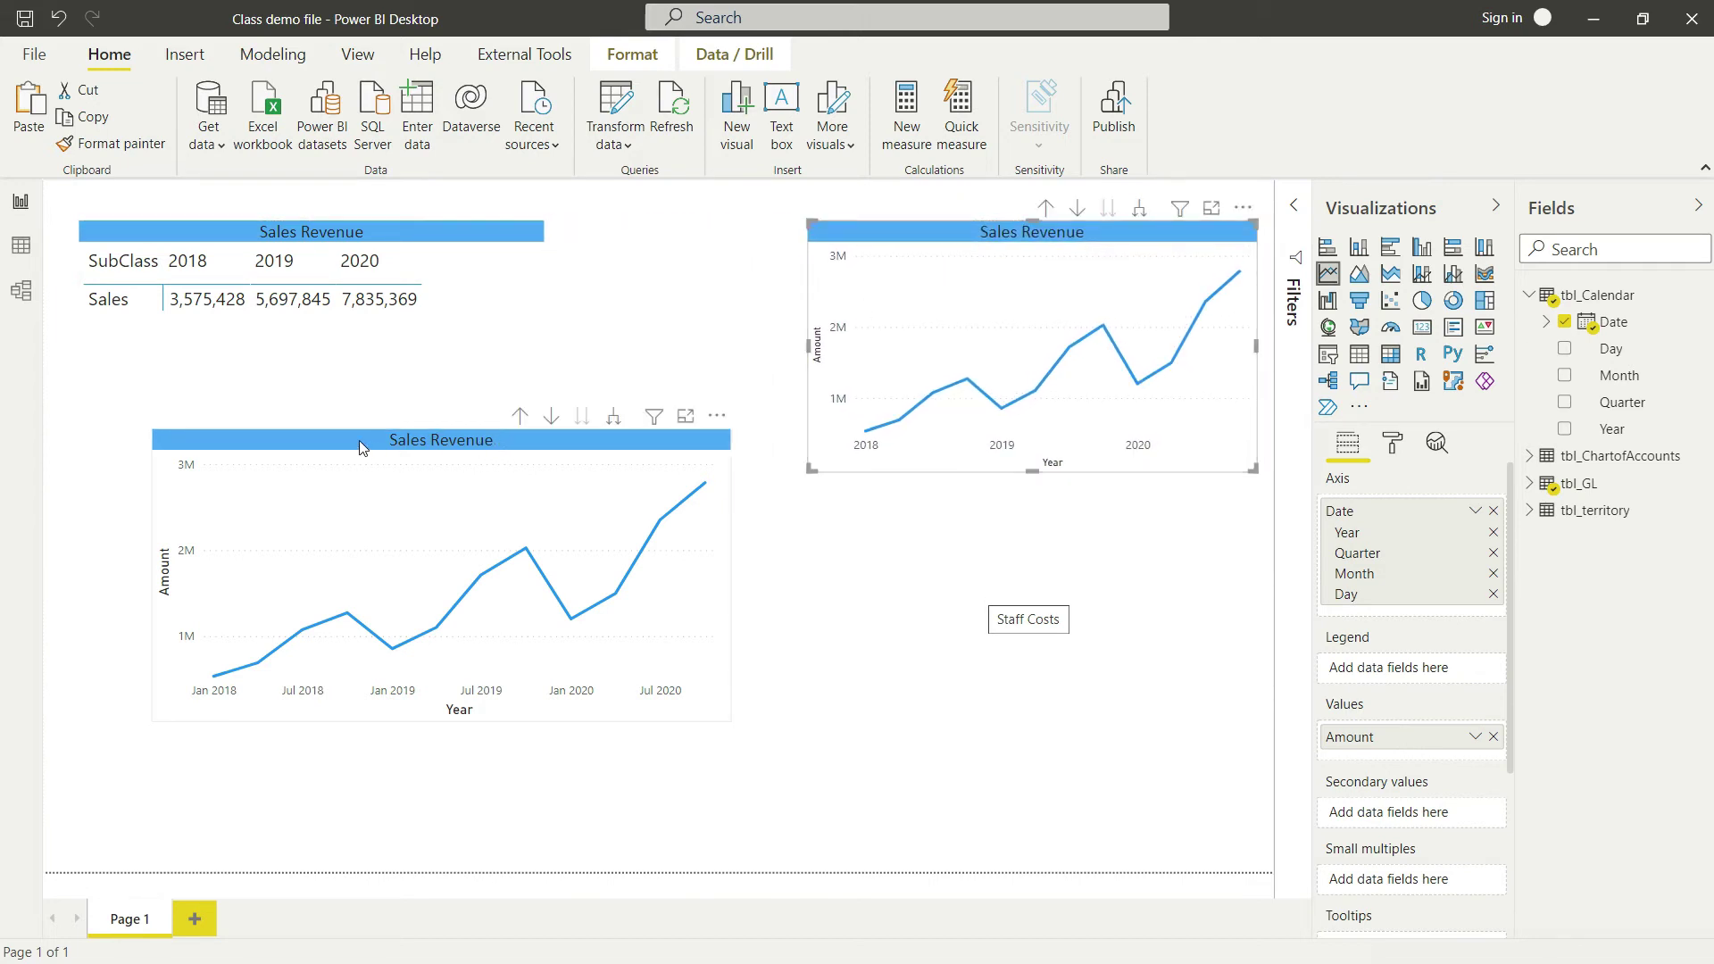
{"action": "left_click_drag", "start_coordinate": [361, 441], "coordinate": [287, 462]}
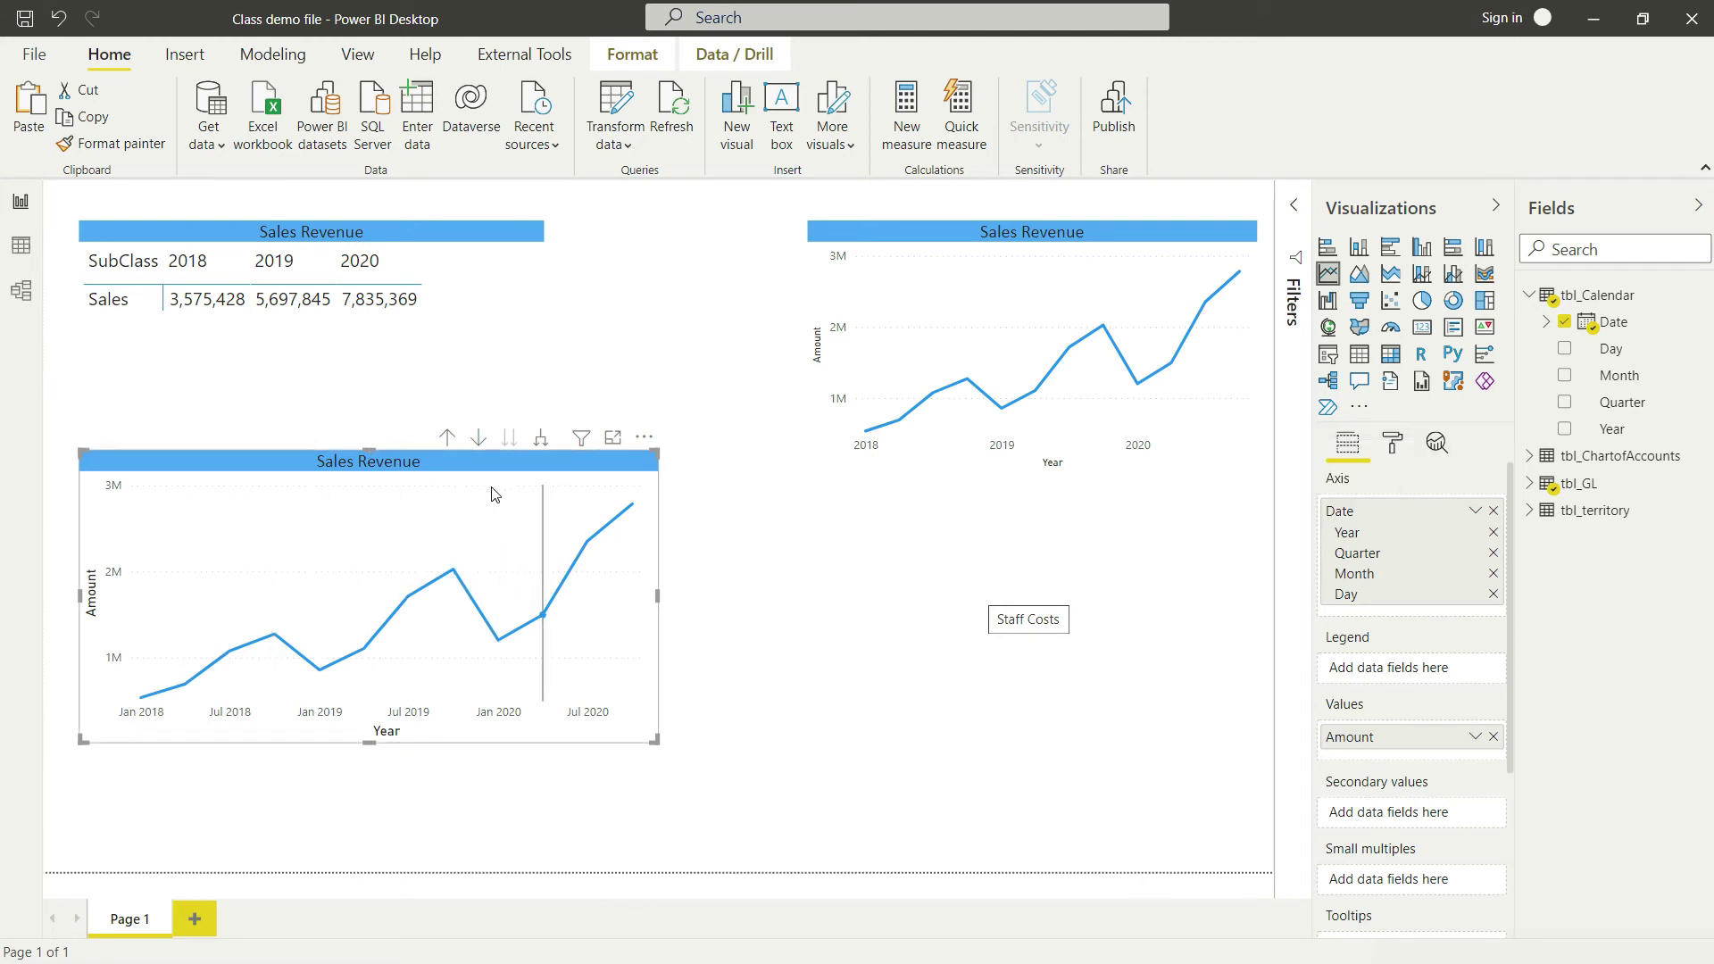
Drop Year from the lower chart's axis, expand it to quarter and month, and add Date to Legend
{"action": "left_click", "coordinate": [1493, 533]}
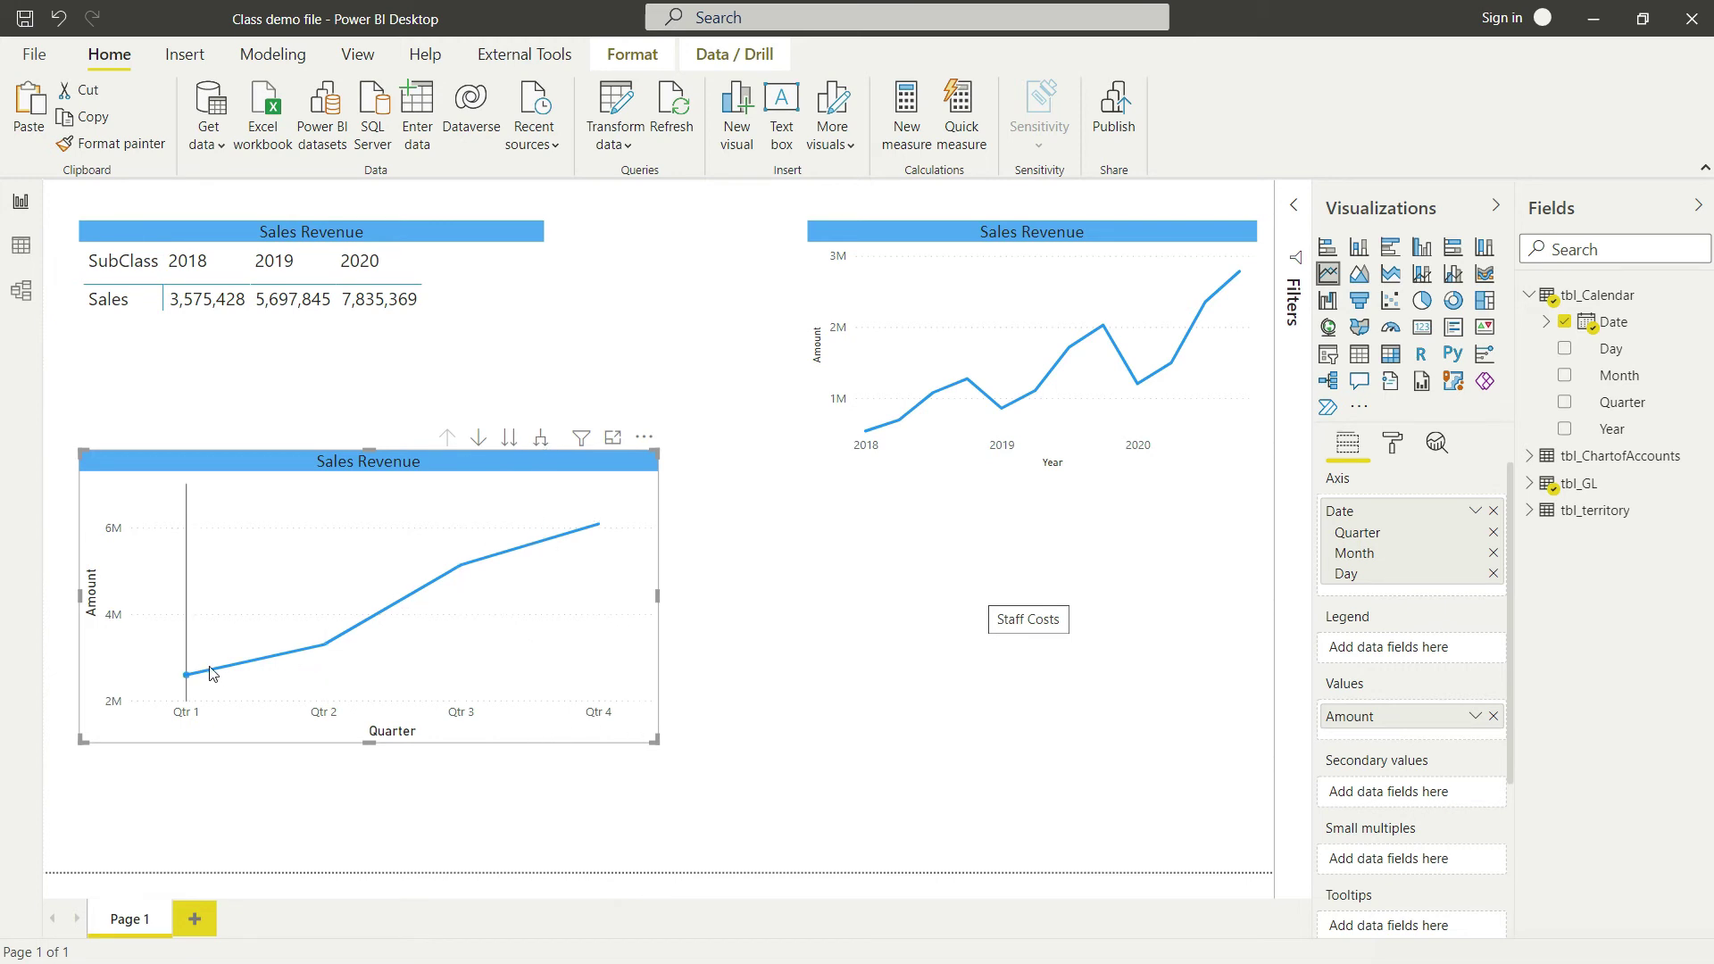
{"action": "left_click", "coordinate": [529, 446]}
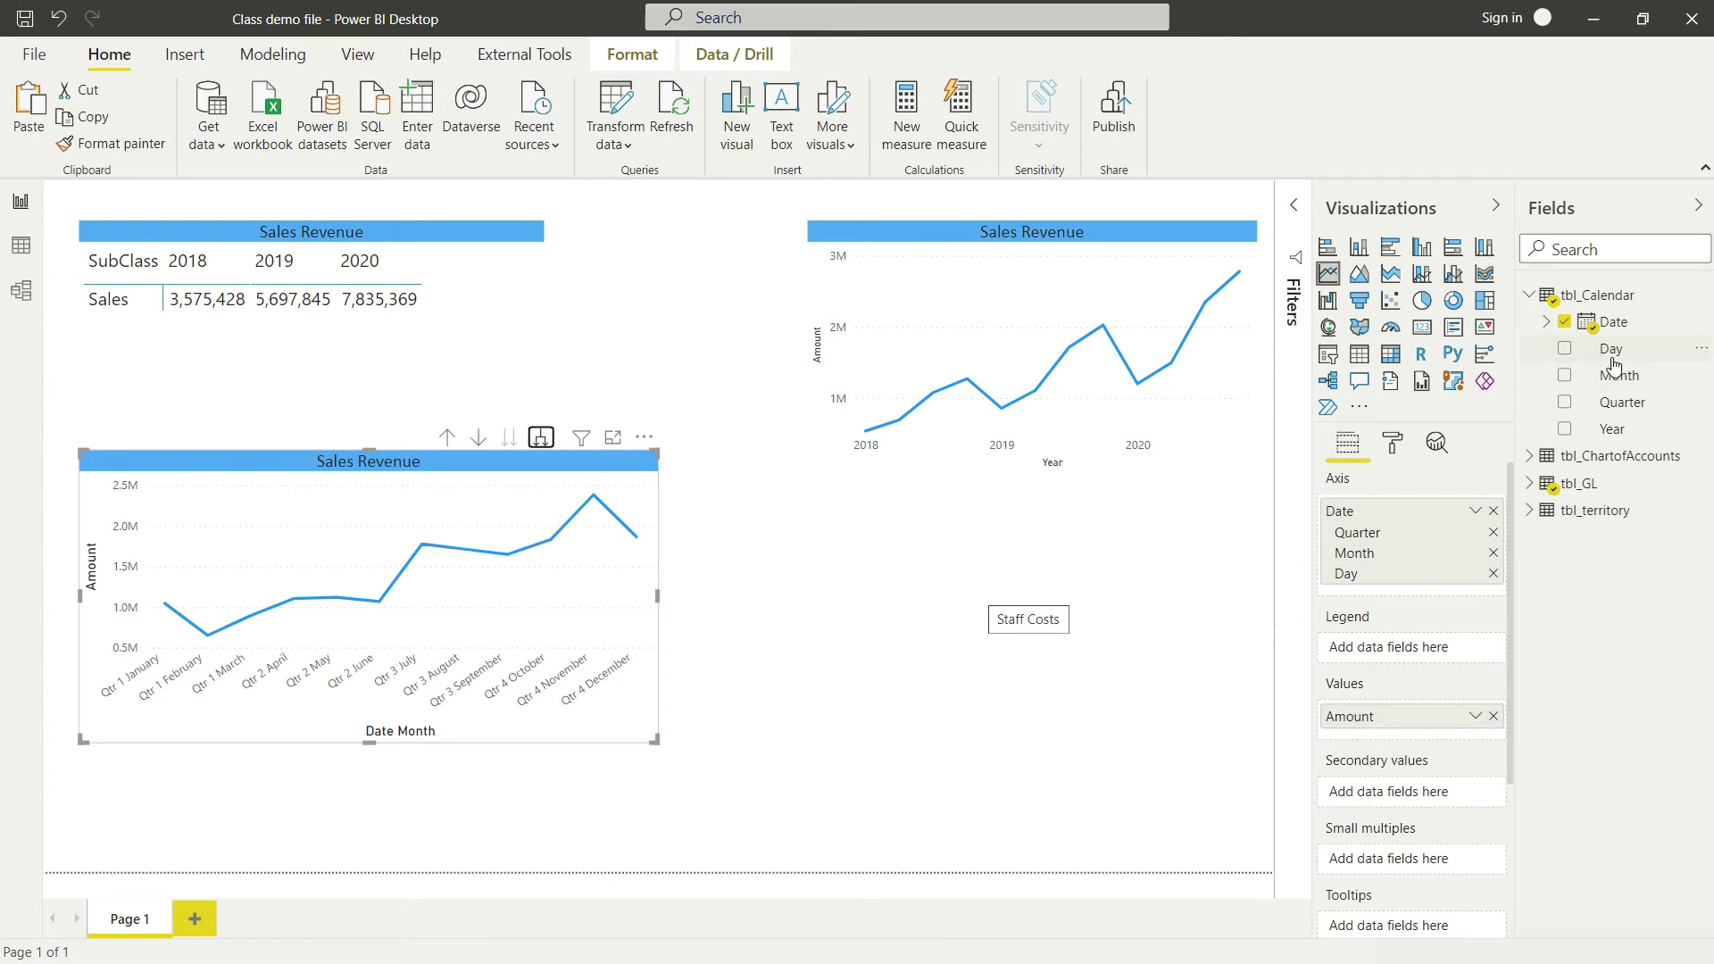
{"action": "left_click_drag", "start_coordinate": [1627, 330], "coordinate": [1415, 658]}
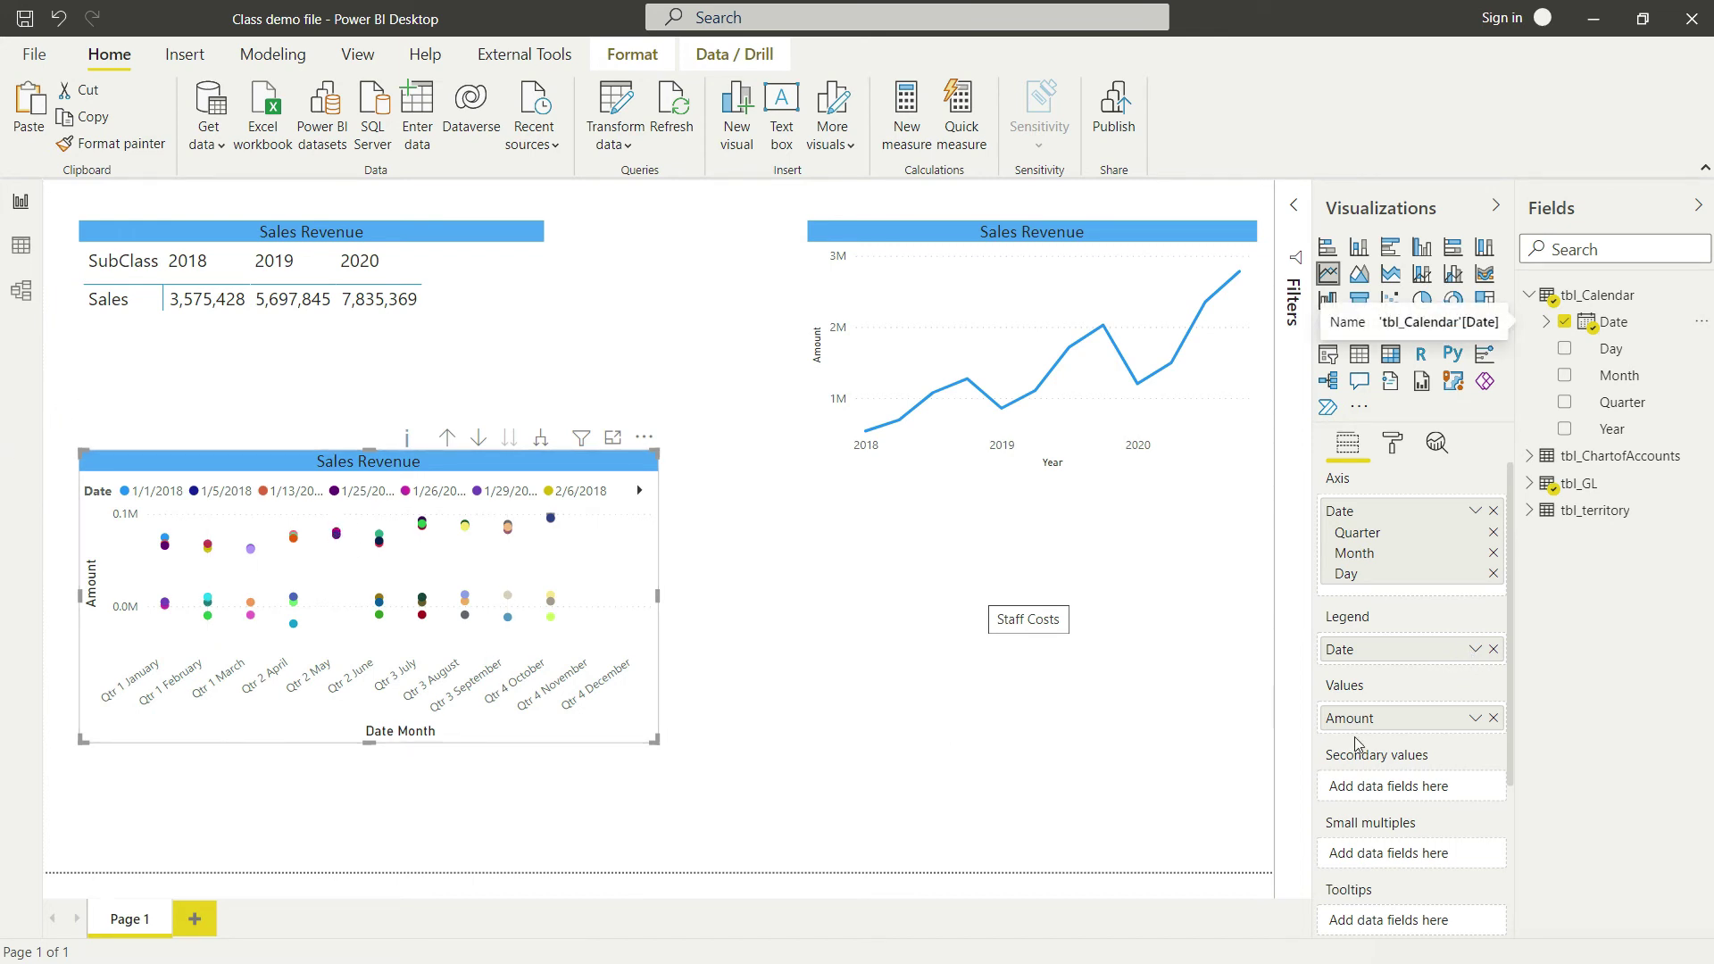
Switch the legend's Date field to Date Hierarchy for separate year lines, then enlarge the chart
{"action": "left_click", "coordinate": [1476, 651]}
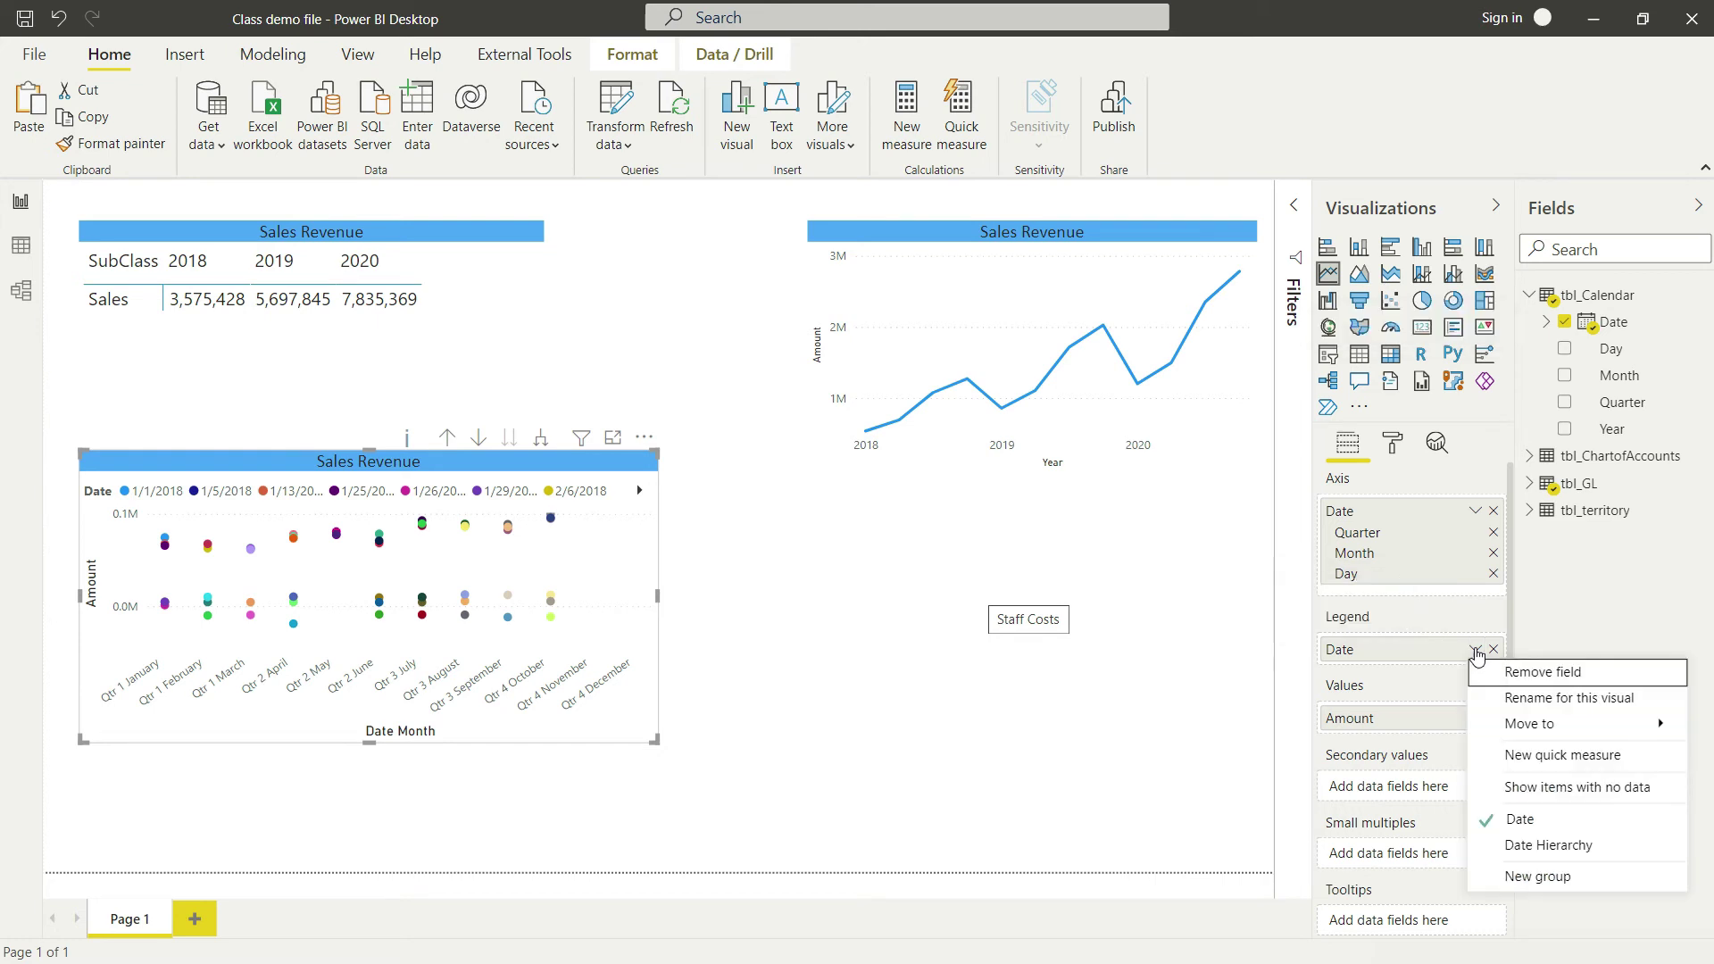
{"action": "left_click", "coordinate": [1542, 848]}
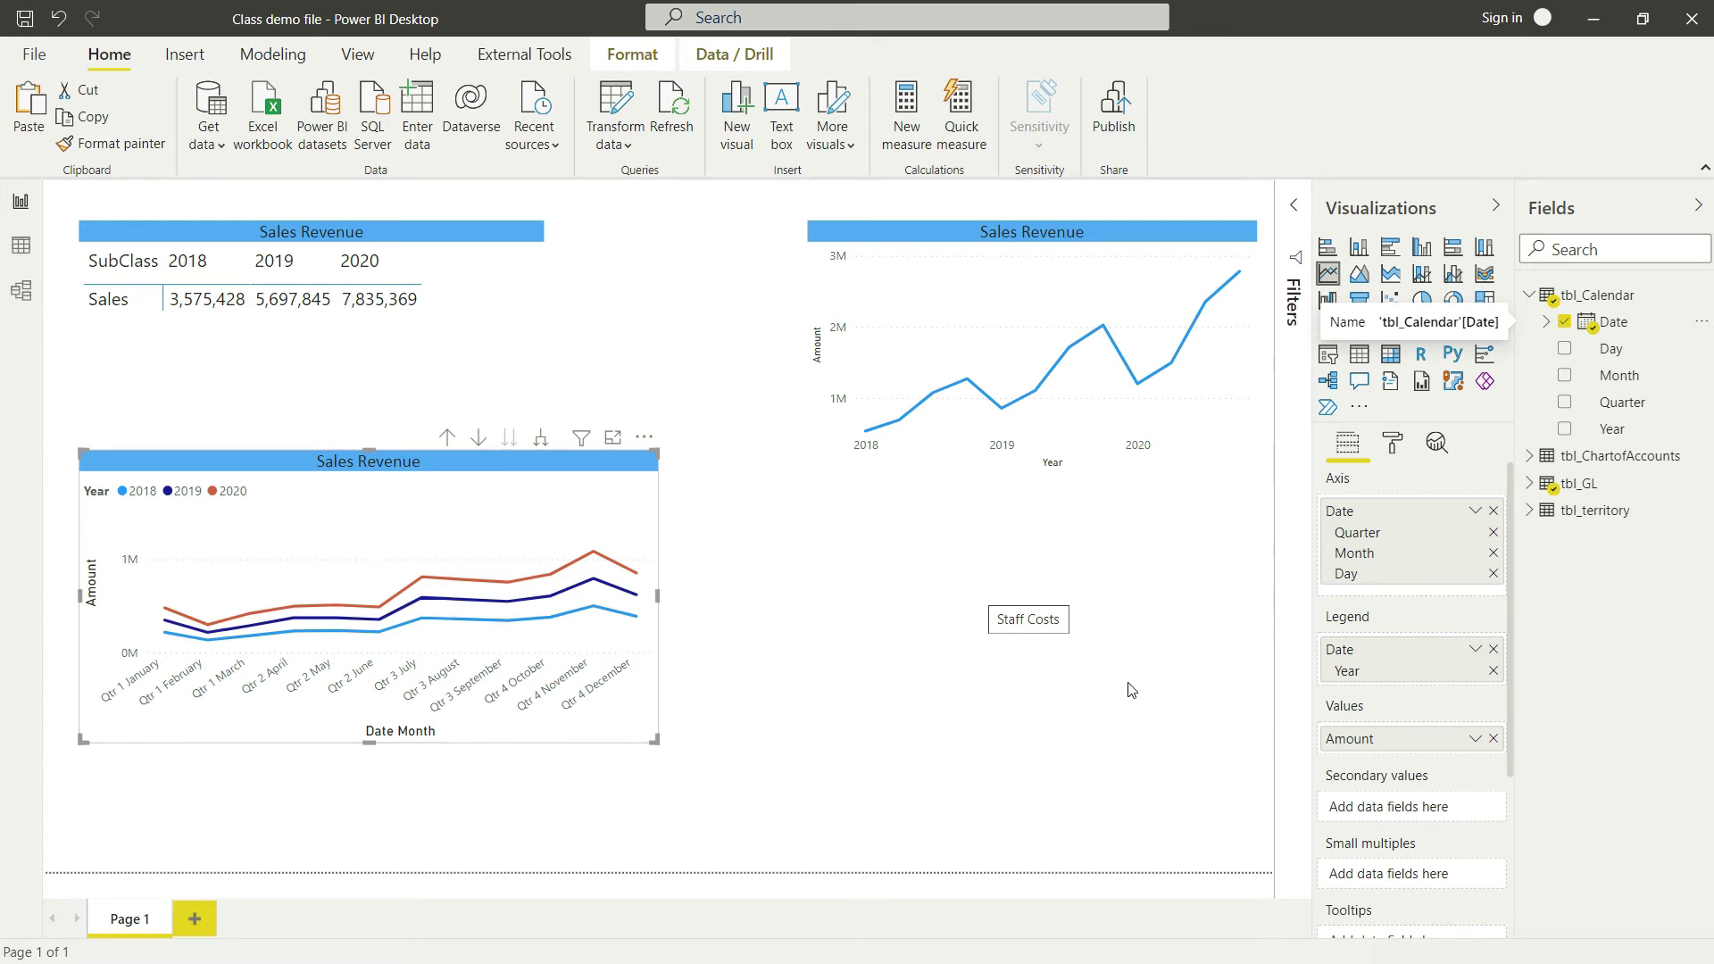
{"action": "left_click_drag", "start_coordinate": [658, 449], "coordinate": [666, 370]}
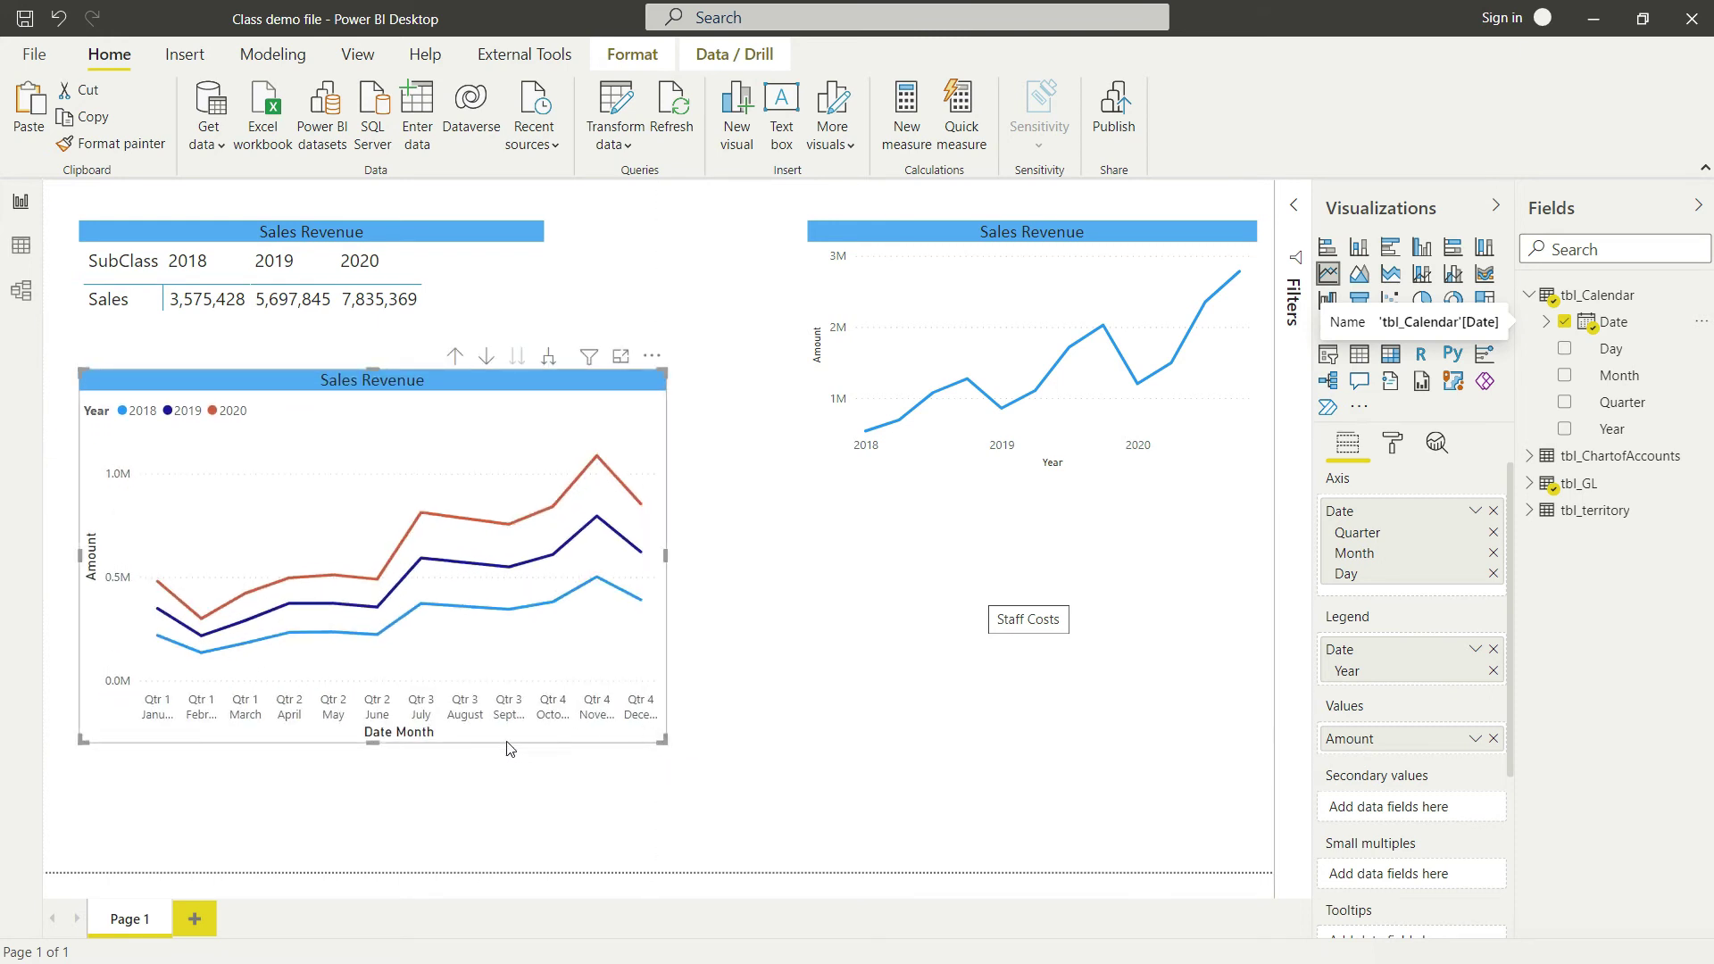
Move the year-comparison chart down-right, drill up to quarters, then expand to quarter and month
{"action": "left_click_drag", "start_coordinate": [332, 380], "coordinate": [351, 423]}
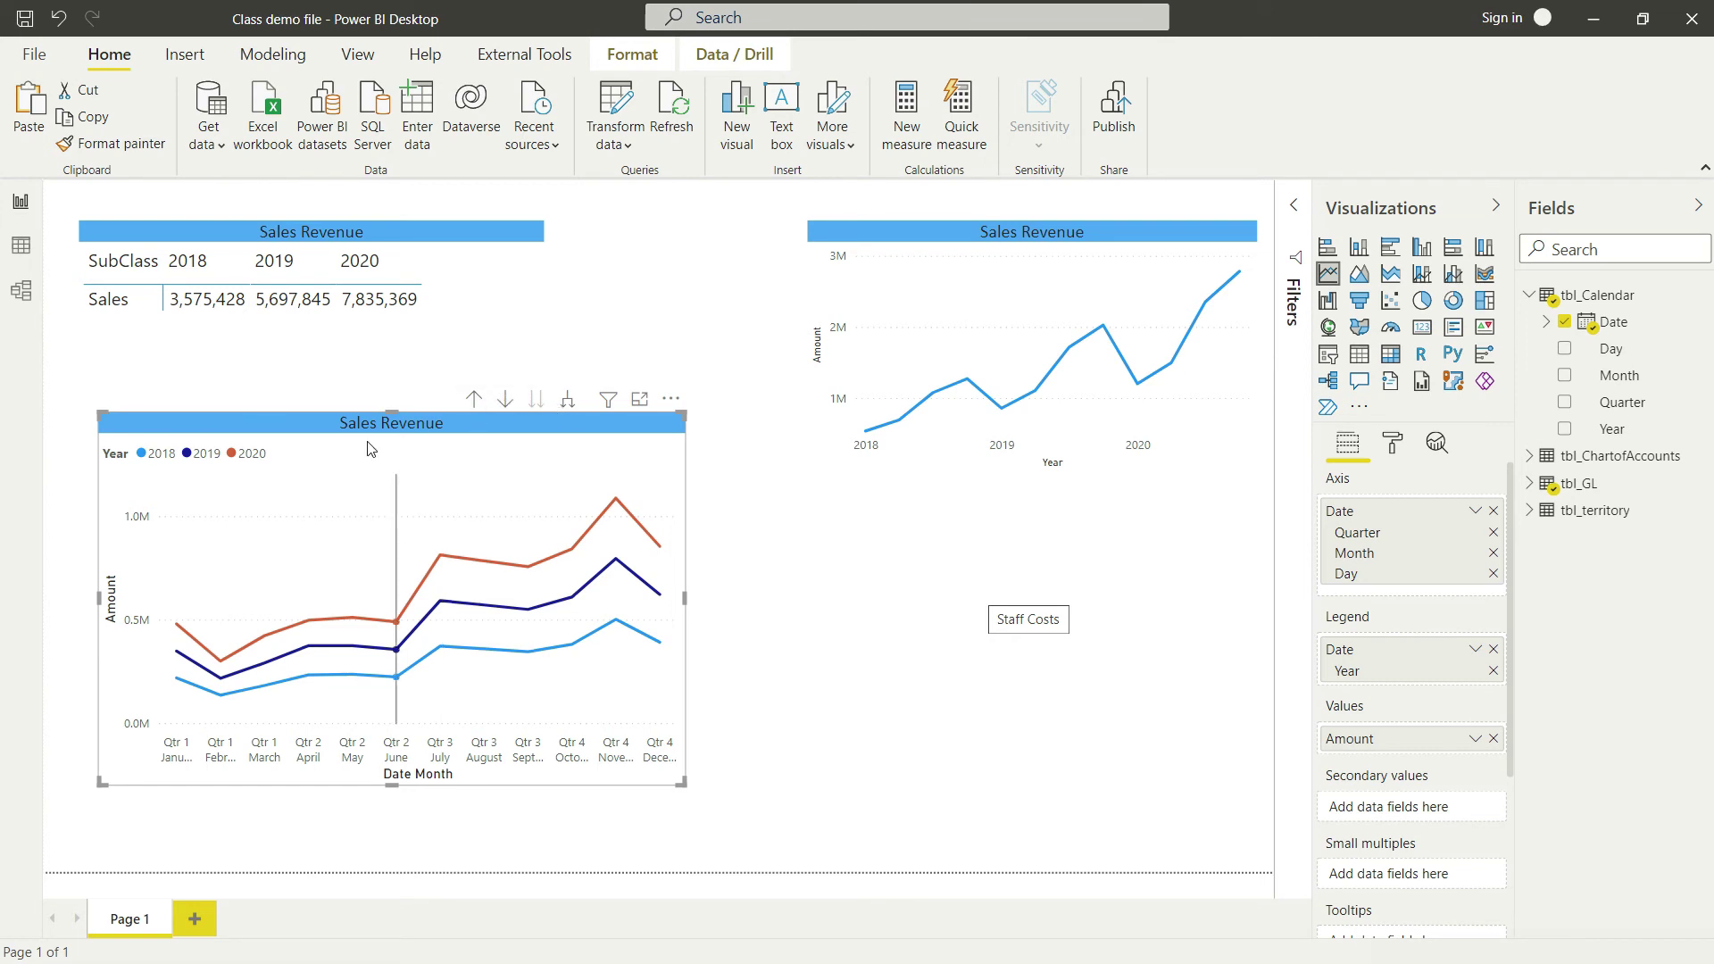
{"action": "left_click", "coordinate": [474, 399]}
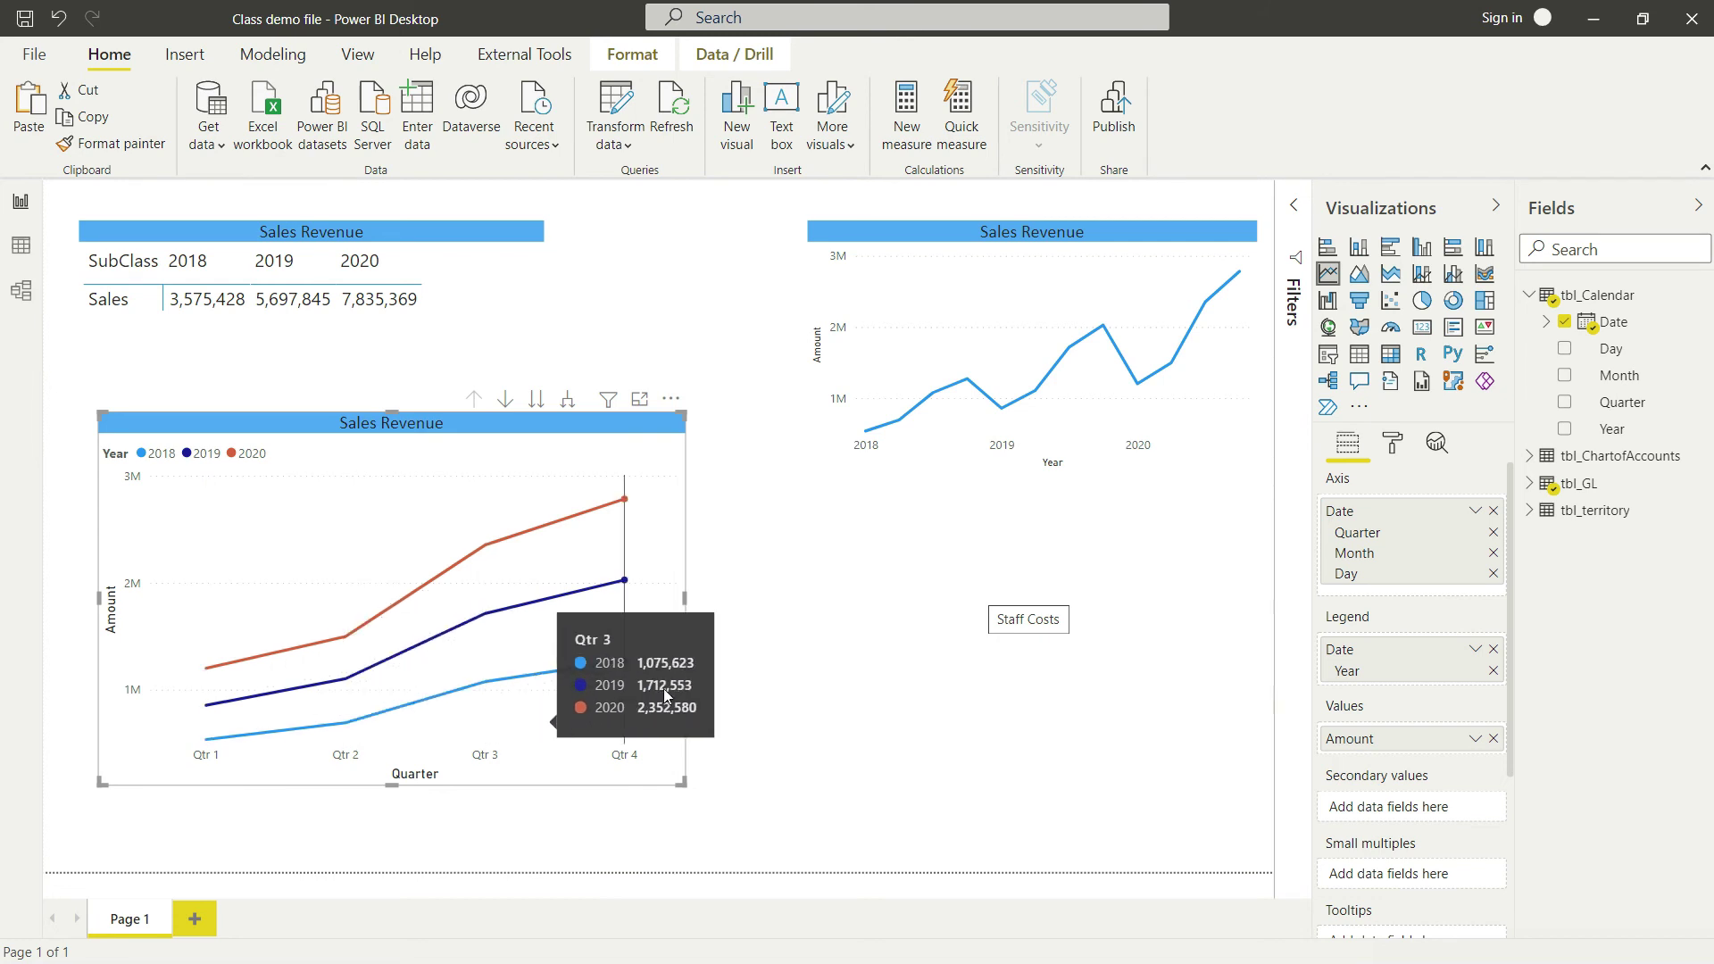
{"action": "left_click", "coordinate": [569, 400]}
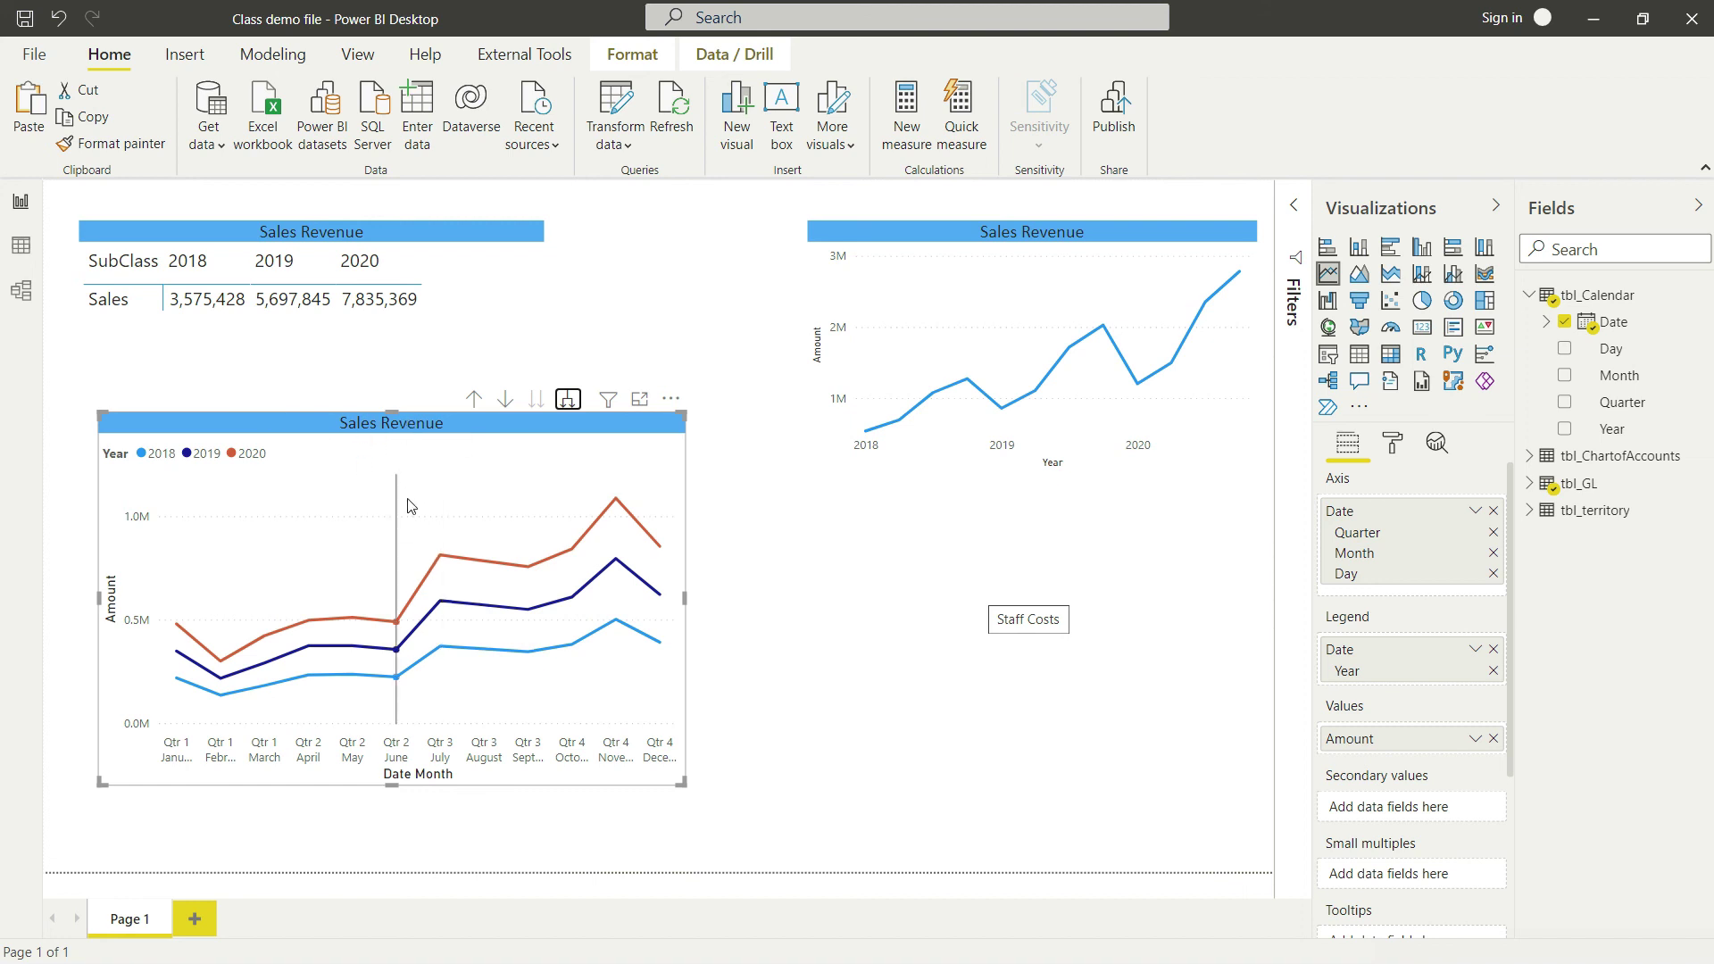
Open the formatting options for the lower Sales Revenue chart
{"action": "left_click", "coordinate": [1391, 444]}
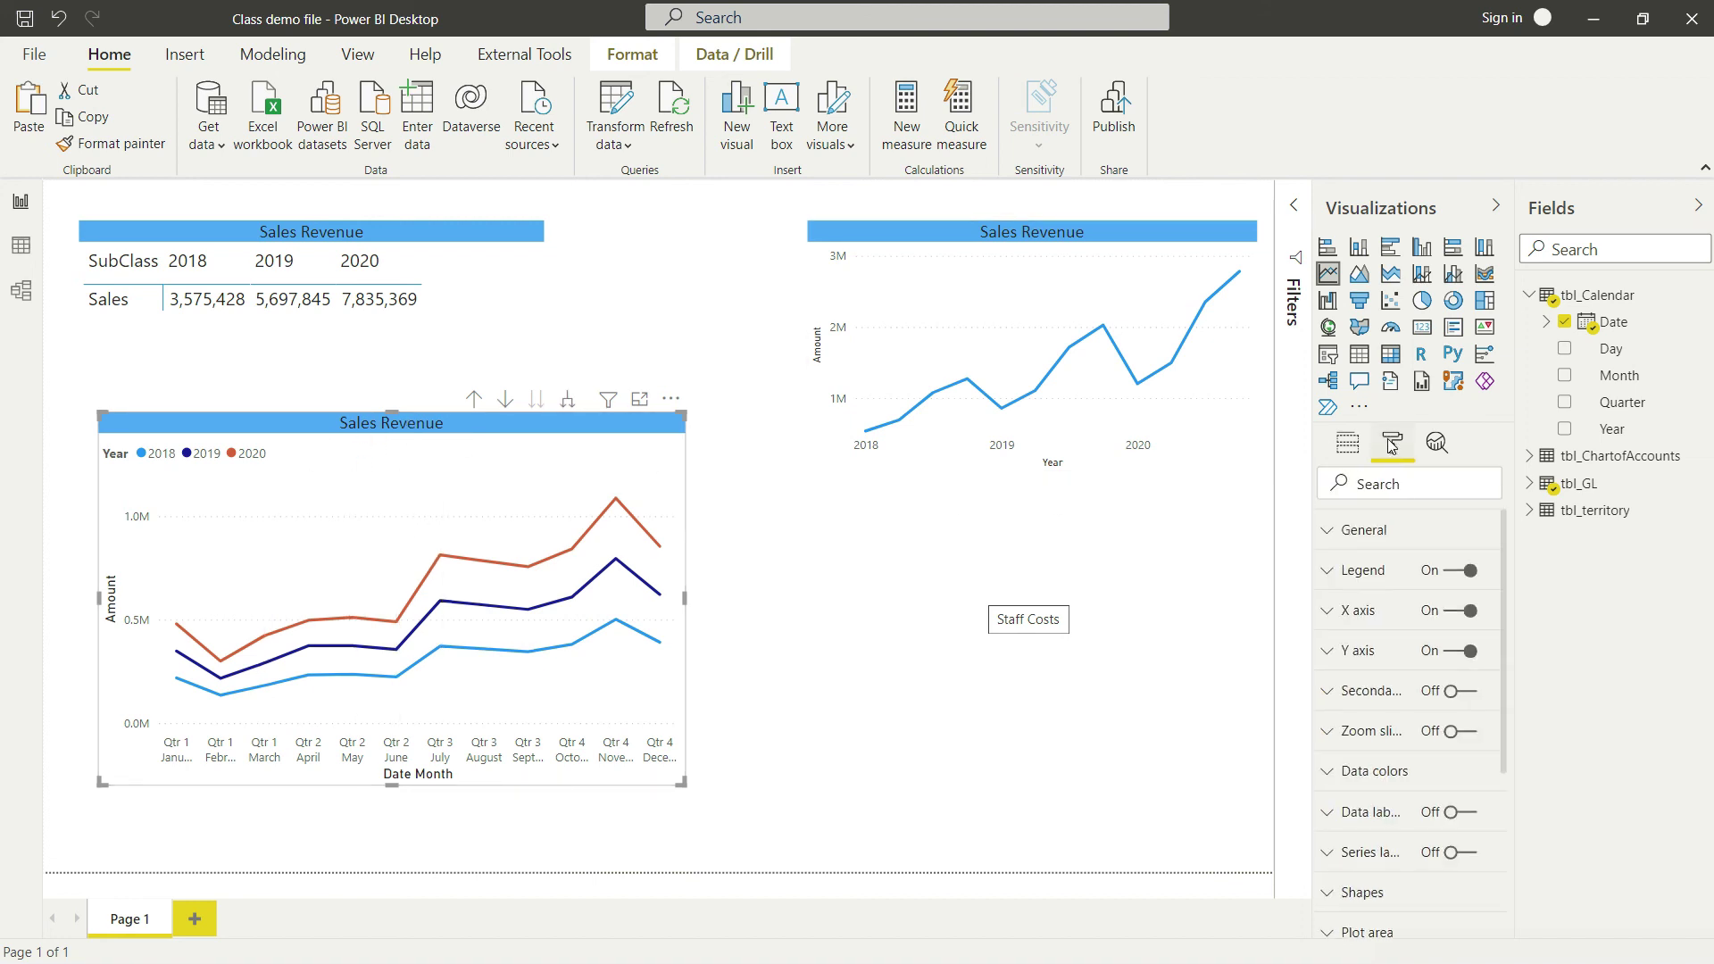
In Data colors, make the 2020 line dark navy and the 2019 line medium blue-purple
{"action": "scroll", "coordinate": [1417, 553], "scroll_direction": "down", "scroll_amount": 3}
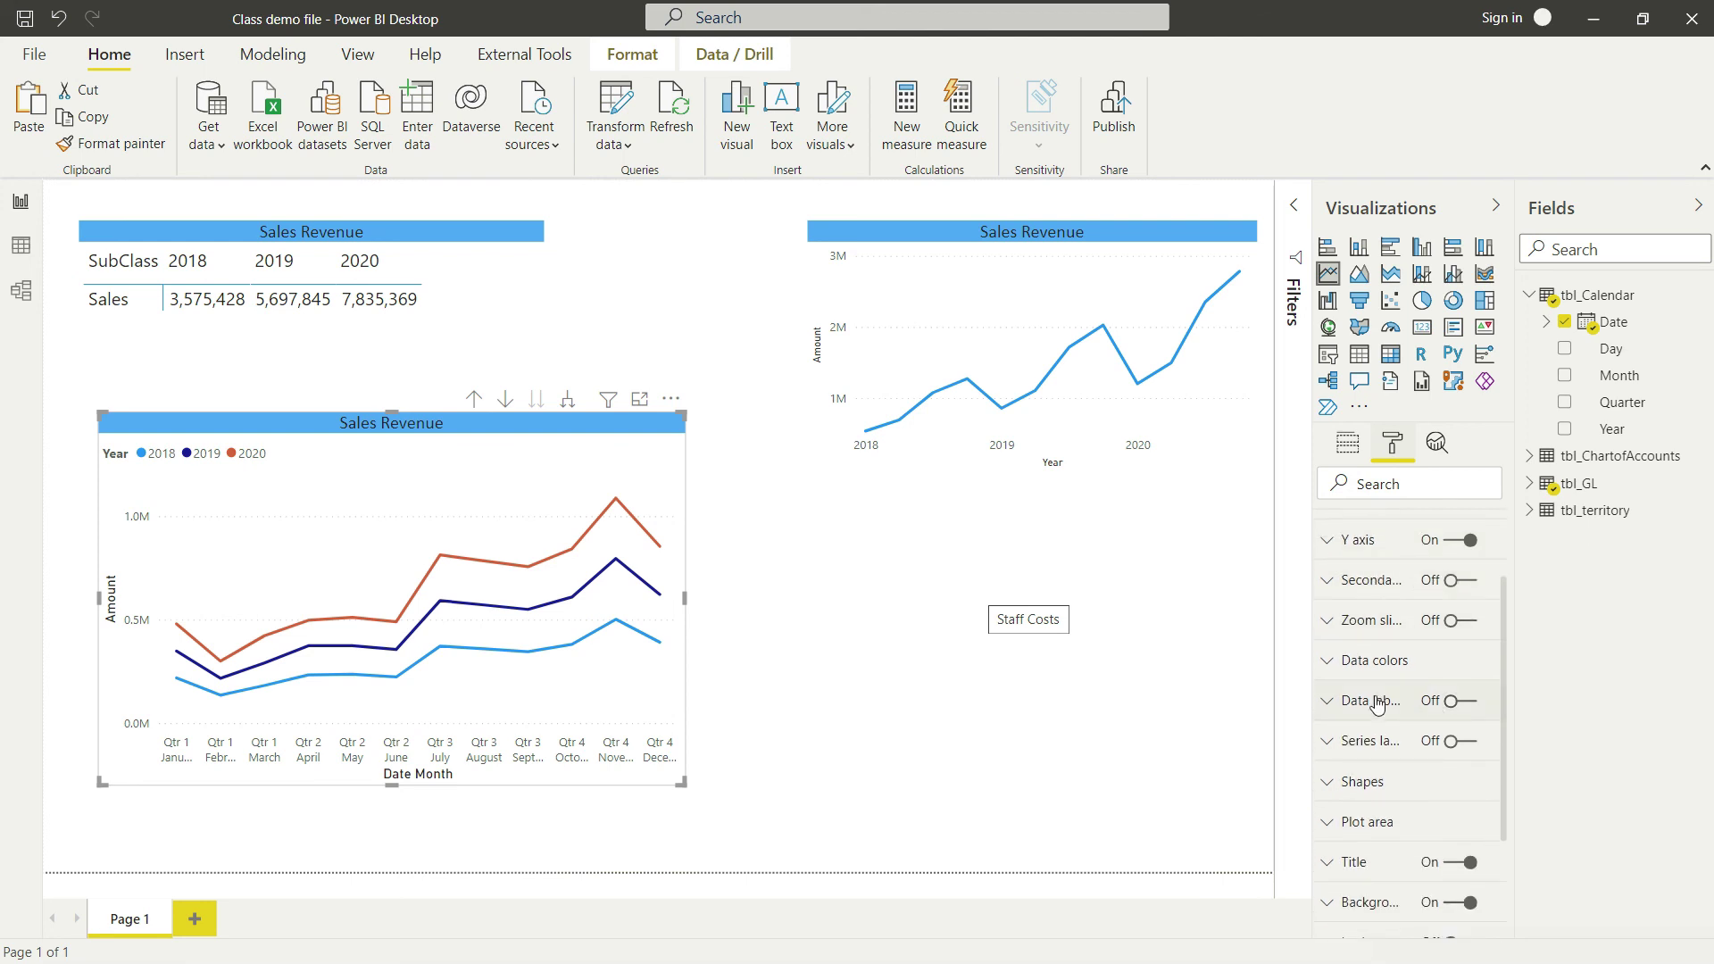
{"action": "left_click", "coordinate": [1331, 665]}
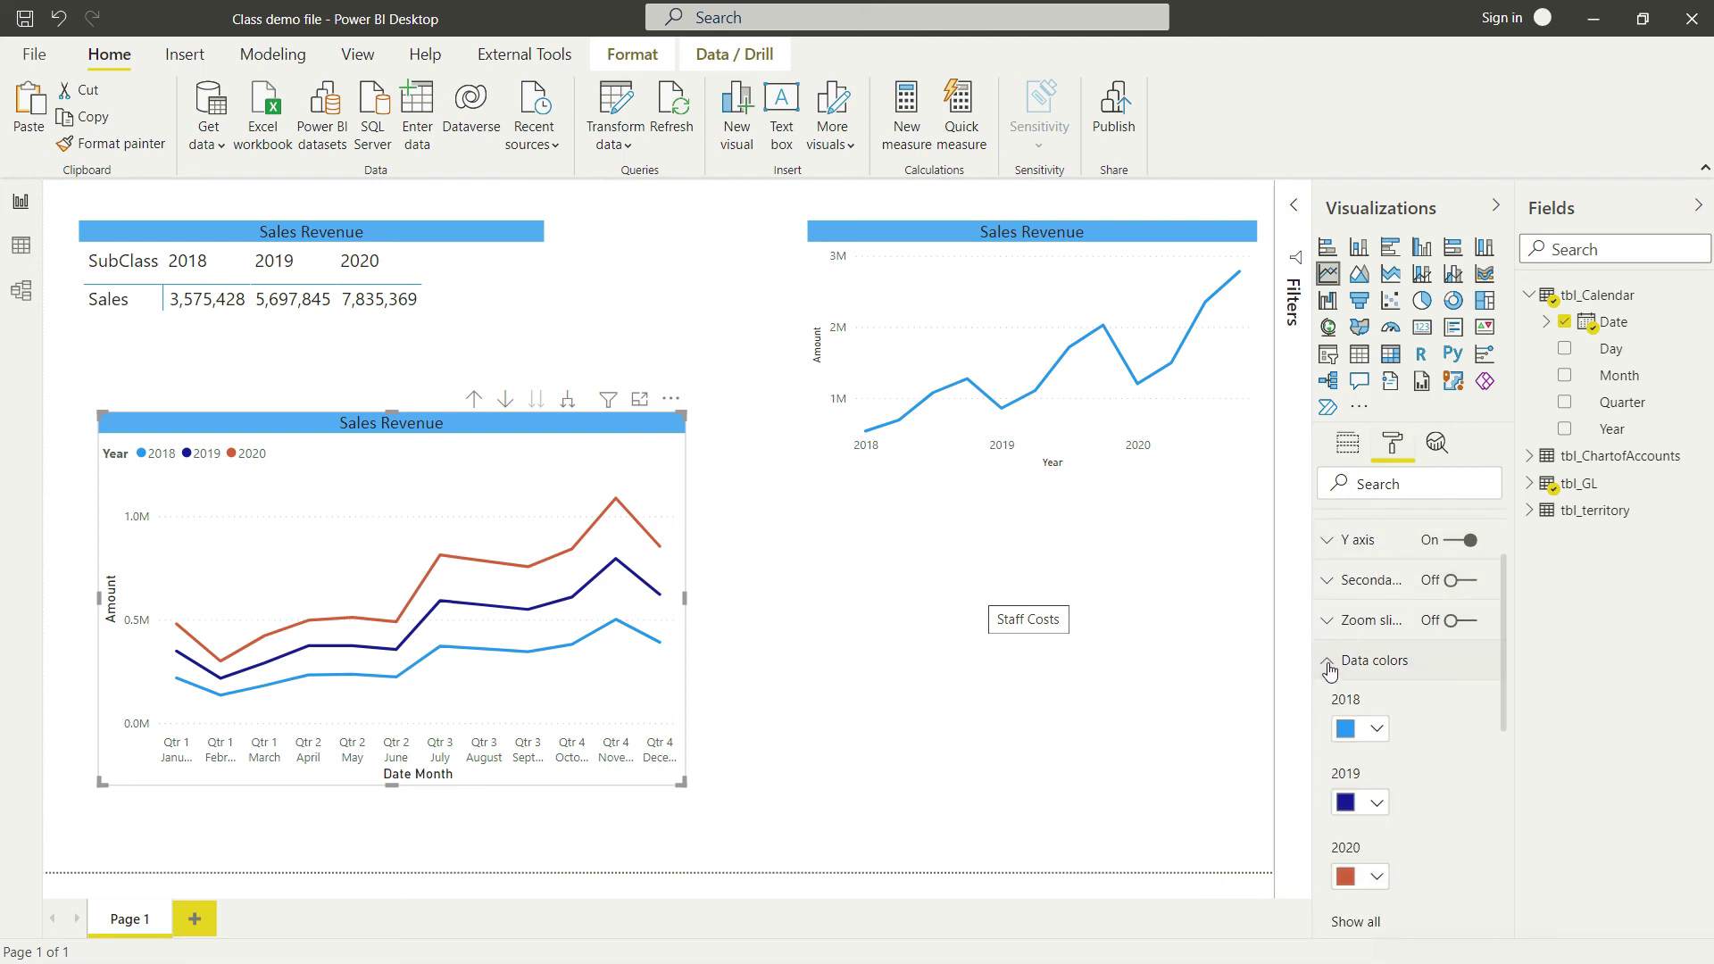
{"action": "scroll", "coordinate": [1330, 668], "scroll_direction": "down", "scroll_amount": 3}
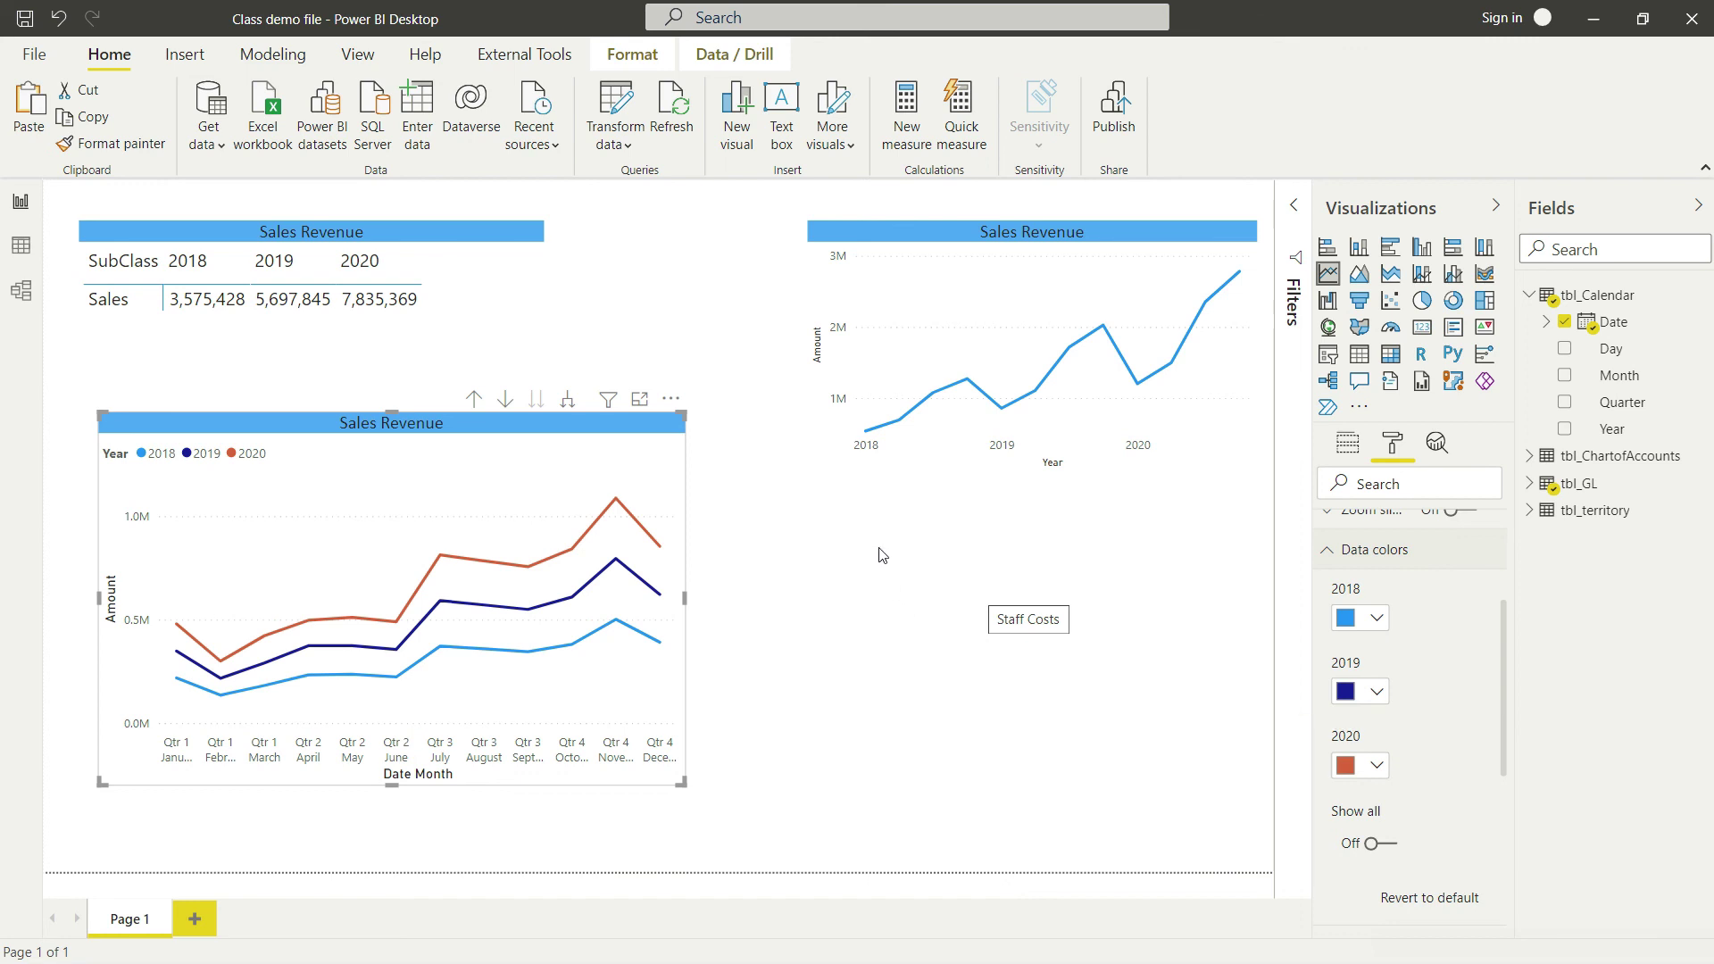
{"action": "left_click", "coordinate": [1377, 767]}
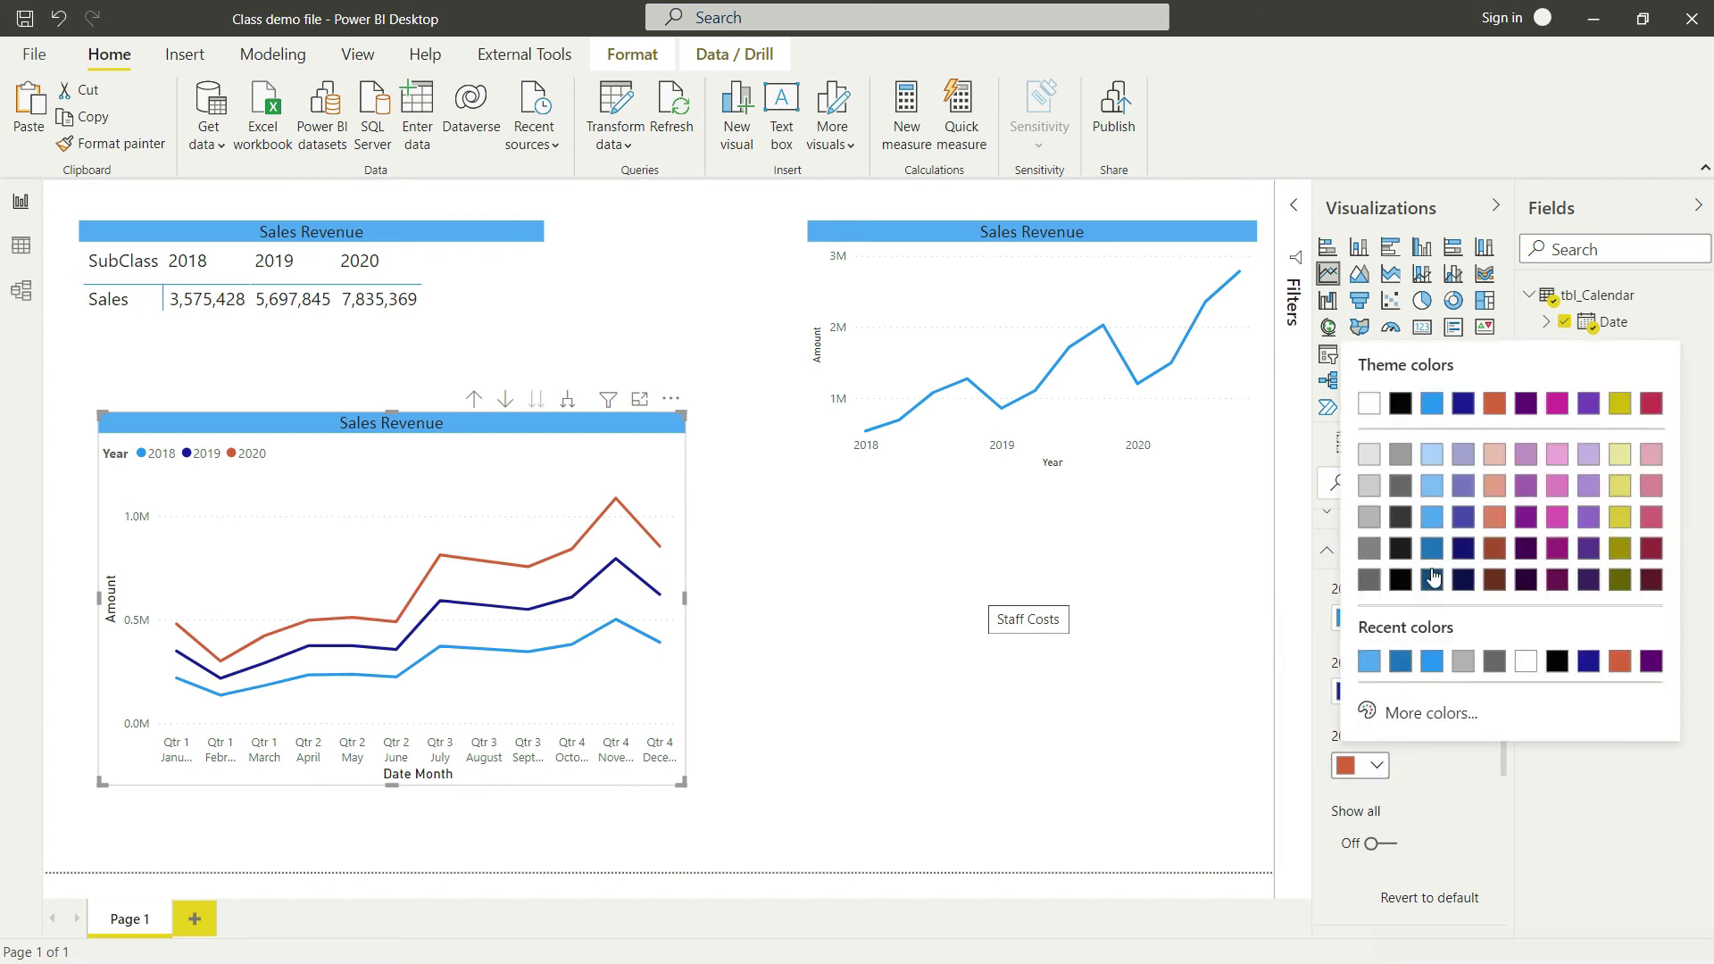
{"action": "left_click", "coordinate": [1464, 551]}
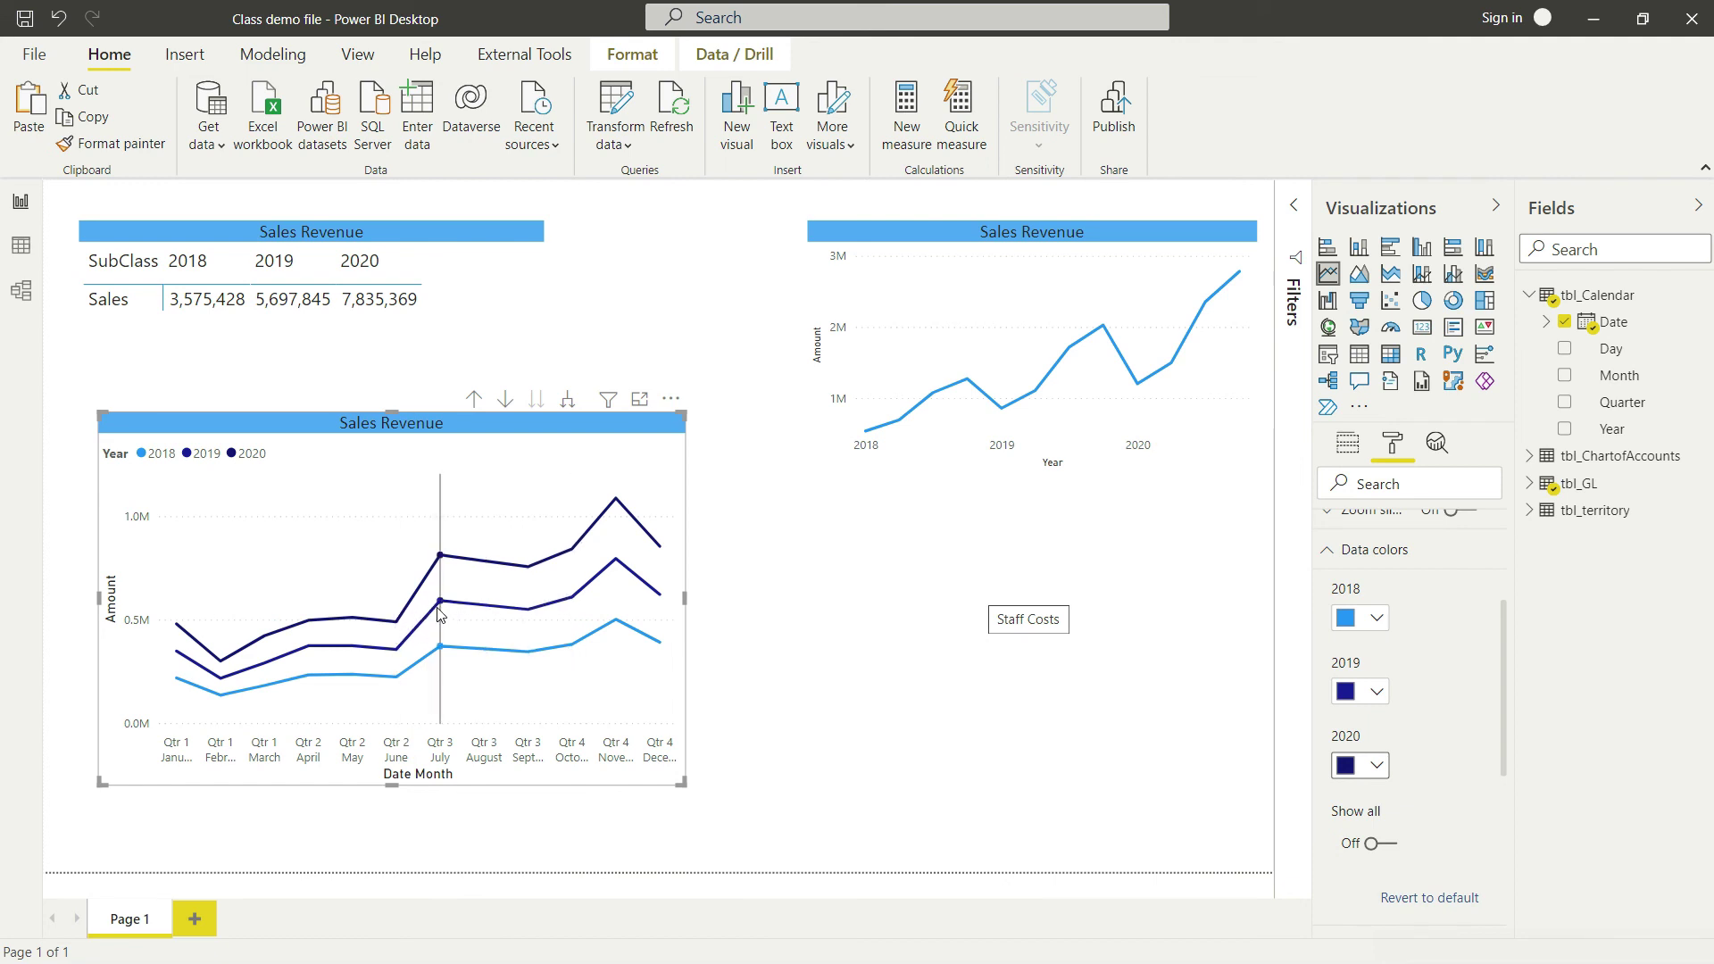
{"action": "left_click", "coordinate": [1378, 694]}
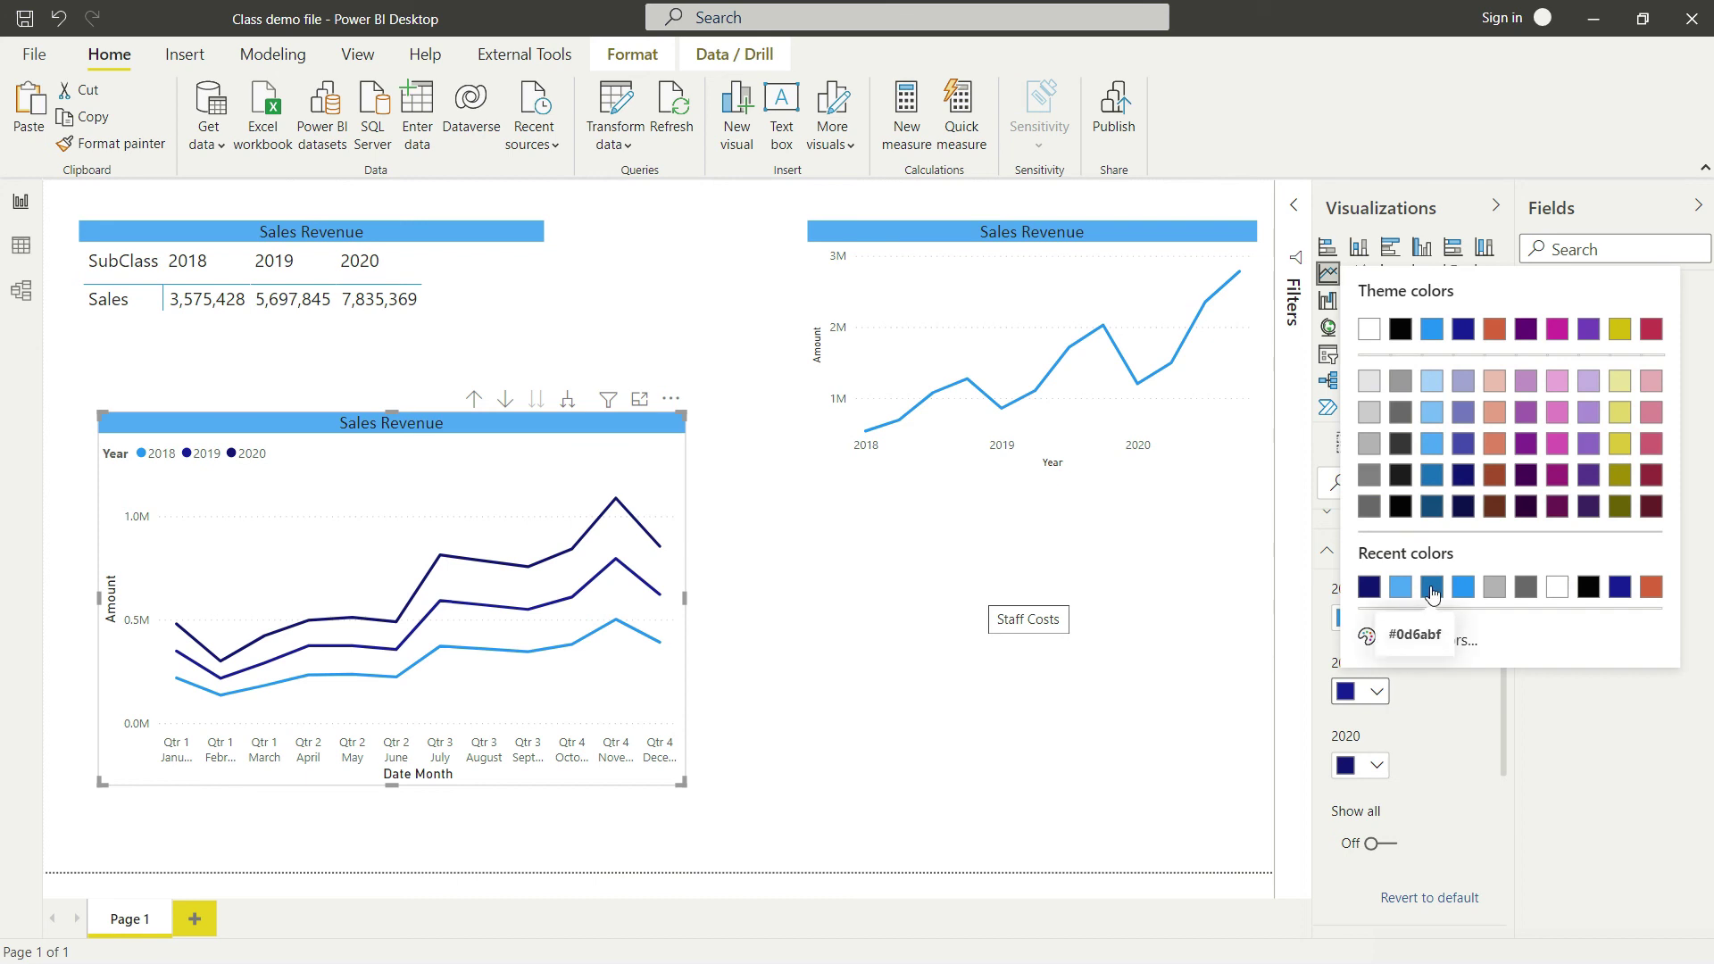
{"action": "left_click", "coordinate": [1464, 446]}
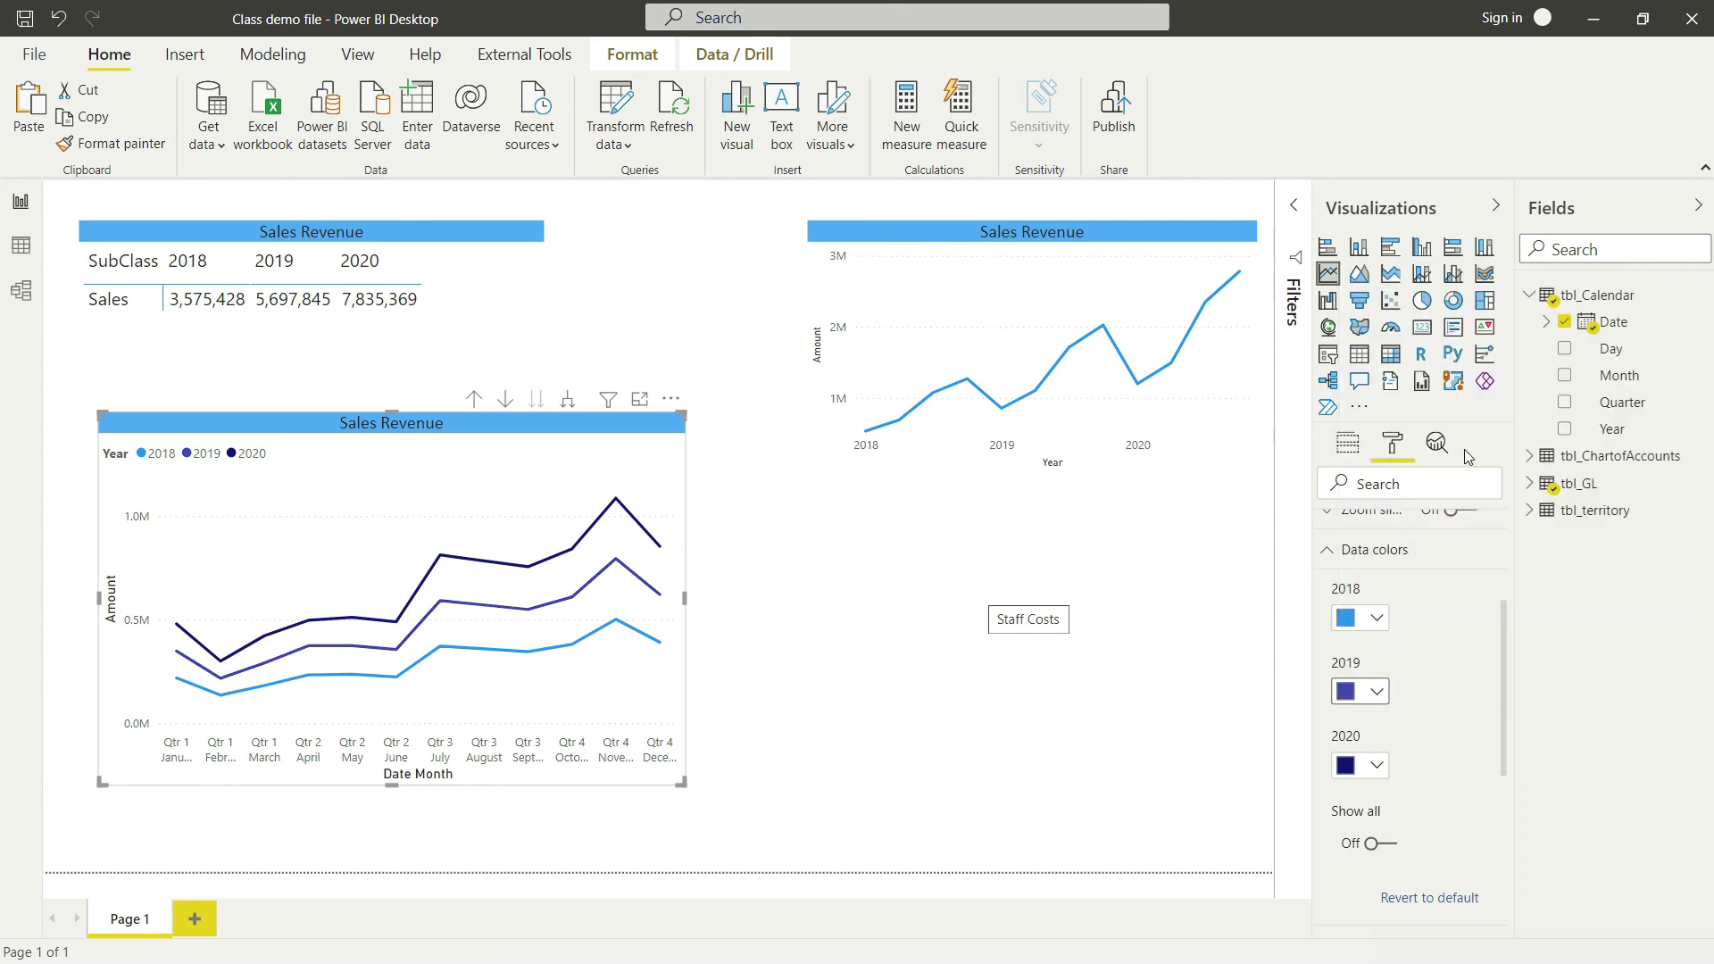